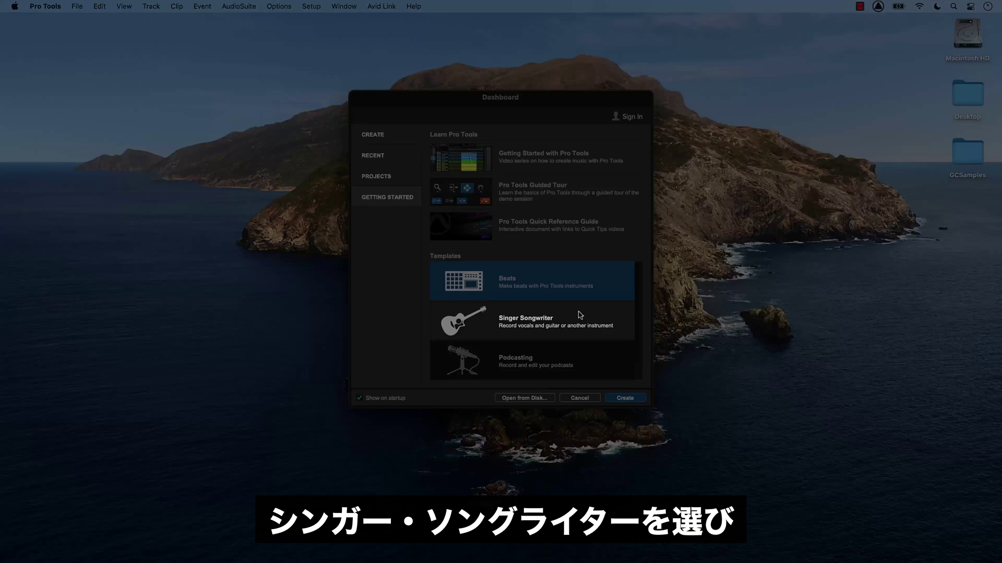
Step: Select Singer Songwriter in the Dashboard's Templates list
click(580, 315)
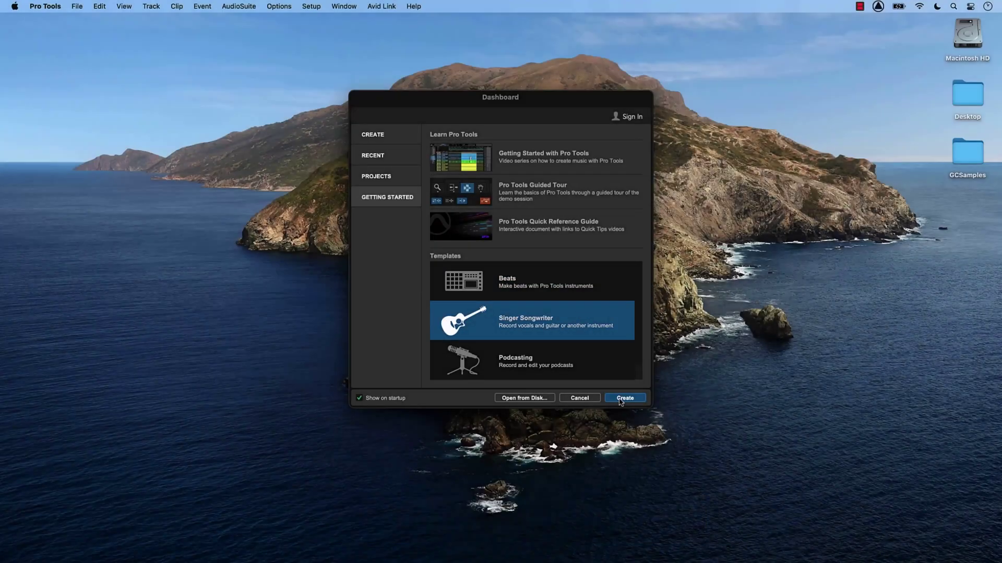
Step: Create a session from the template and save it as 'Record A Song'
click(620, 399)
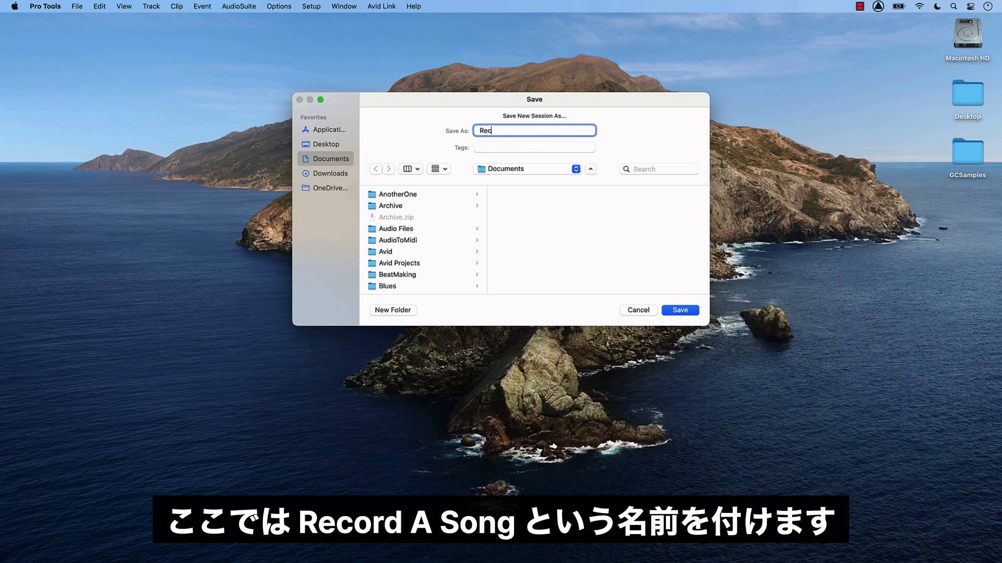
text(Record A Song)
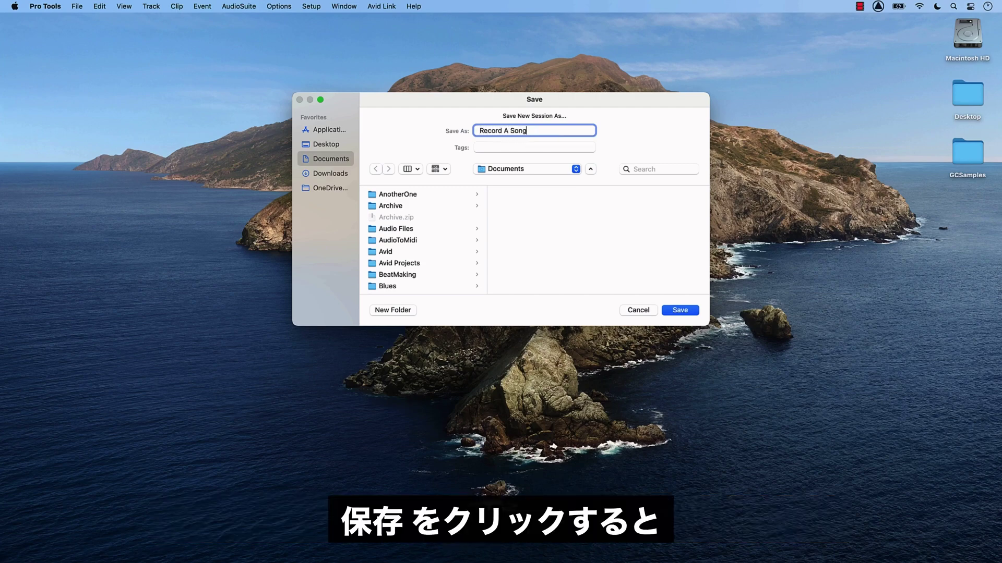
click(680, 309)
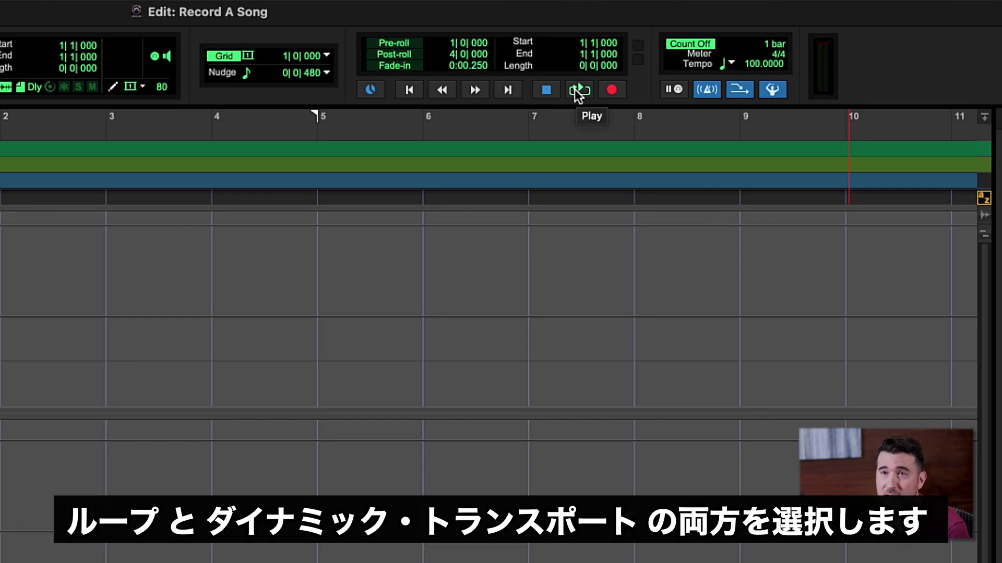
Step: Bring up the Play button's options for enabling Loop playback and Dynamic Transport
right_click(576, 94)
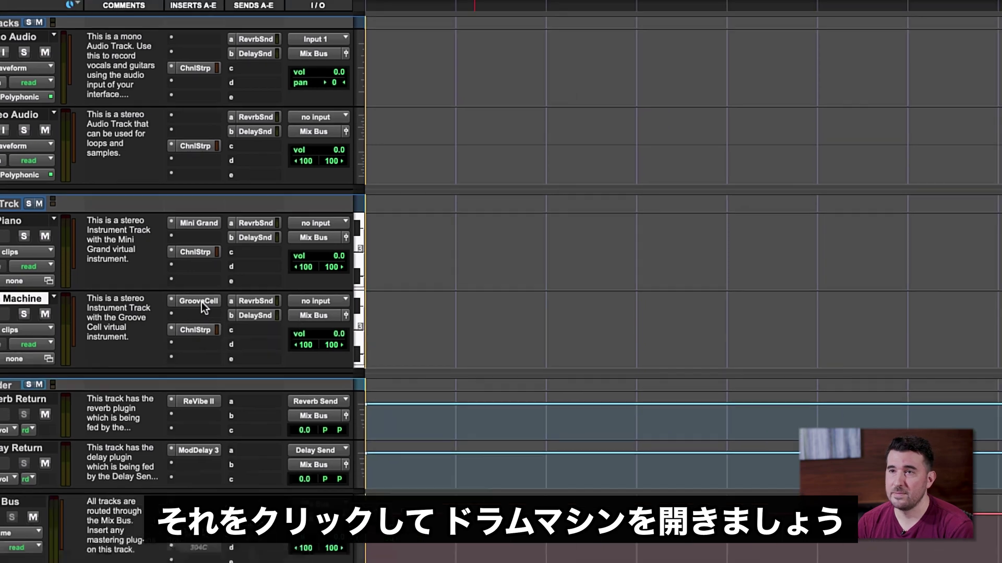
Step: Open the Drum Machine's GrooveCell instrument and audition the Kick, Snare and Clap pads
click(257, 293)
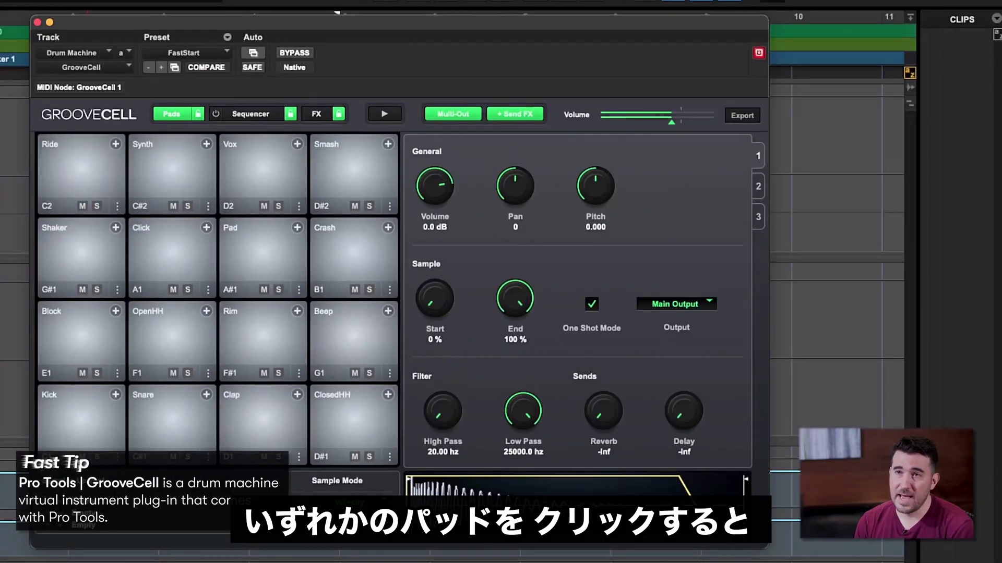
click(69, 424)
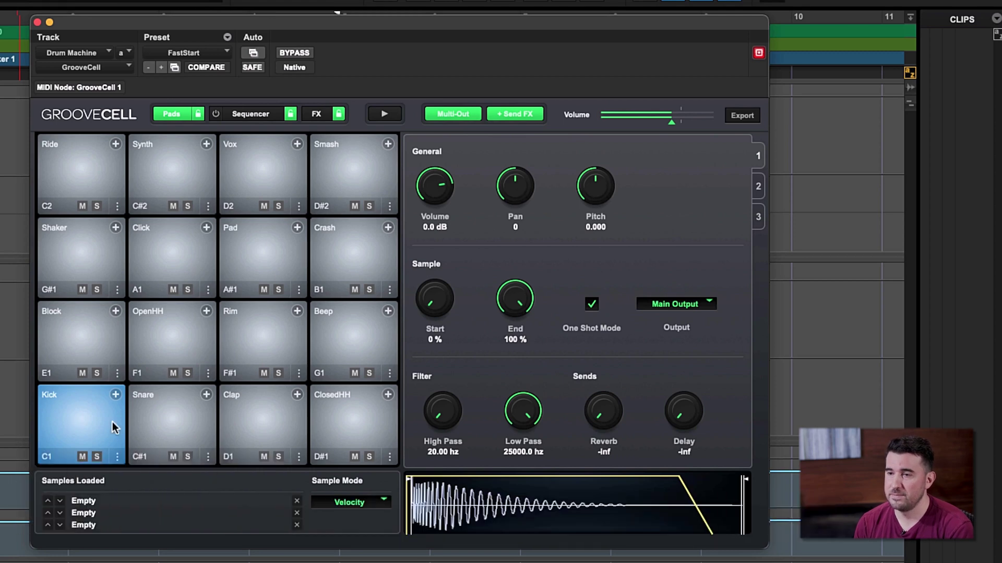
click(193, 425)
click(251, 419)
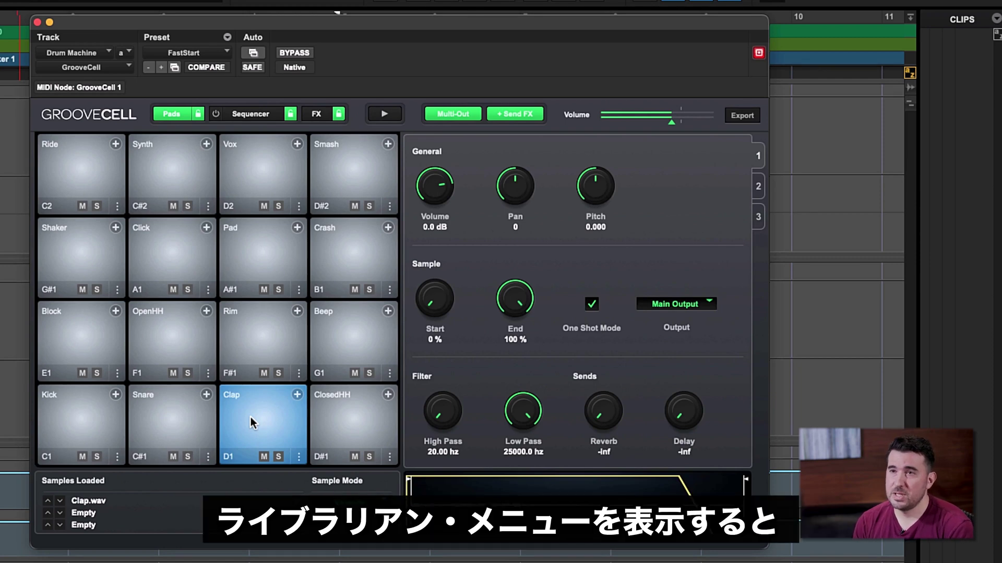
Step: Browse GrooveCell's factory kit presets and dismiss the list, keeping the FastStart kit
click(207, 51)
mouse_move(216, 41)
mouse_move(313, 41)
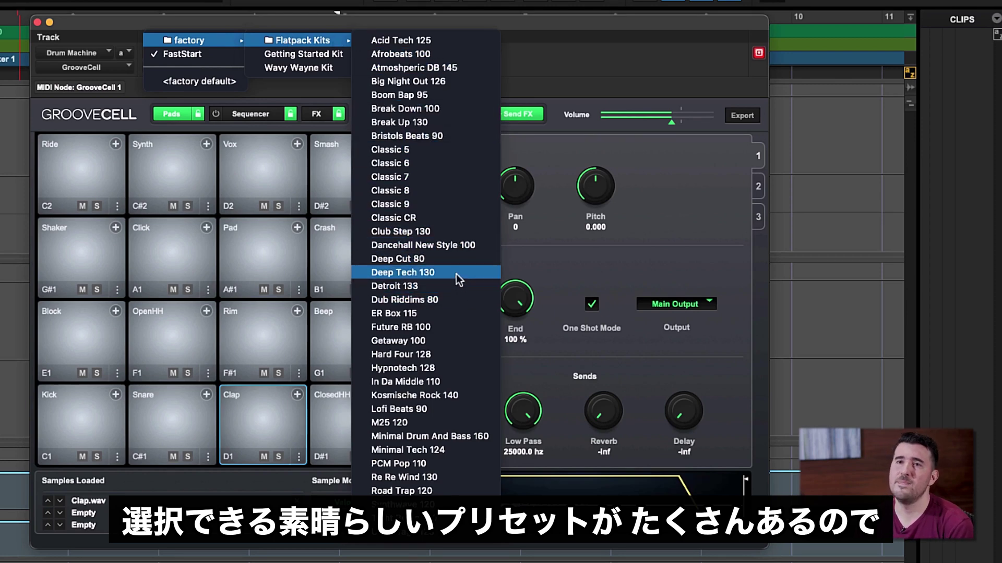
click(523, 67)
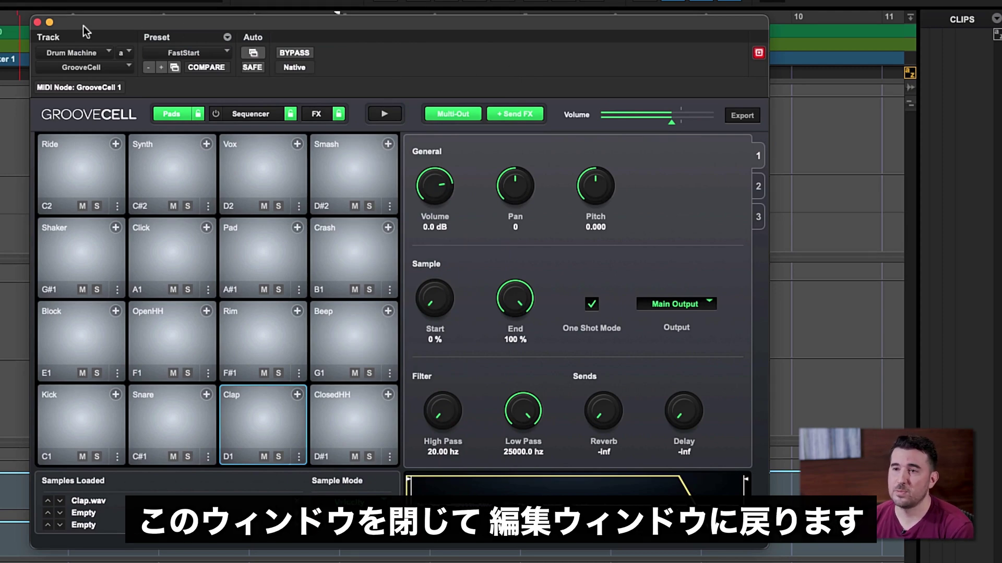
Step: Close the GrooveCell window and rename the Drum Machine track to 'Drums'
click(38, 22)
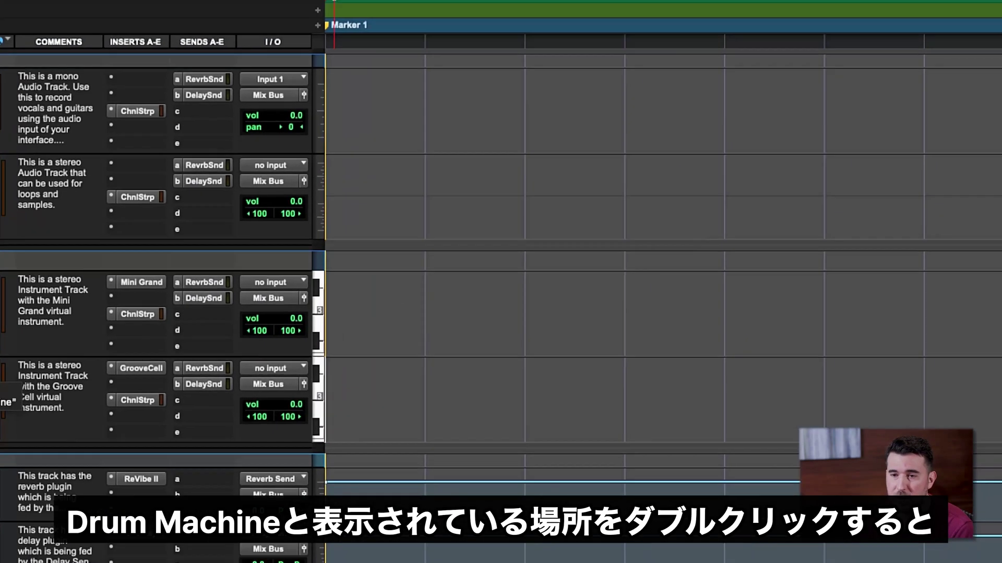
double_click(78, 245)
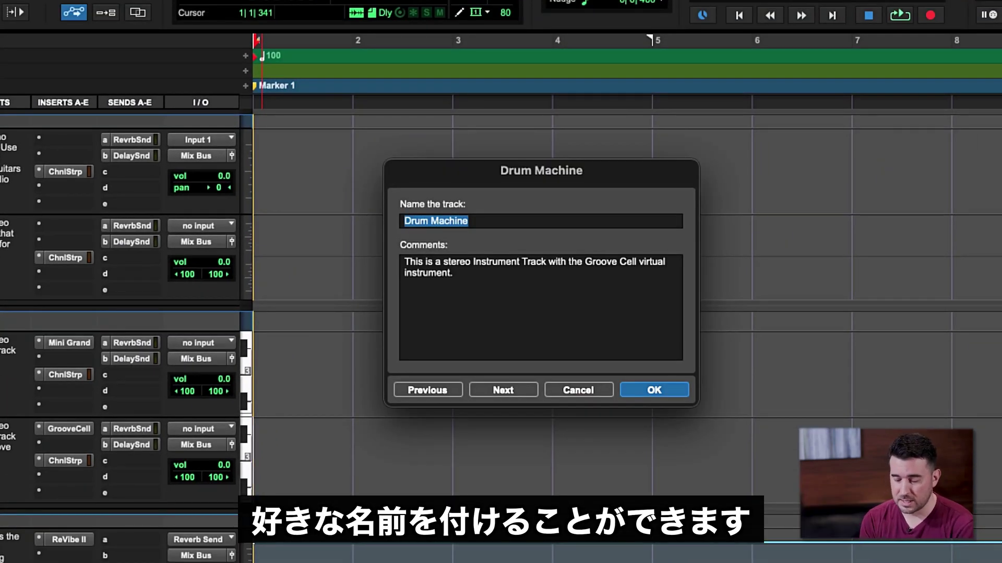
text(Drums)
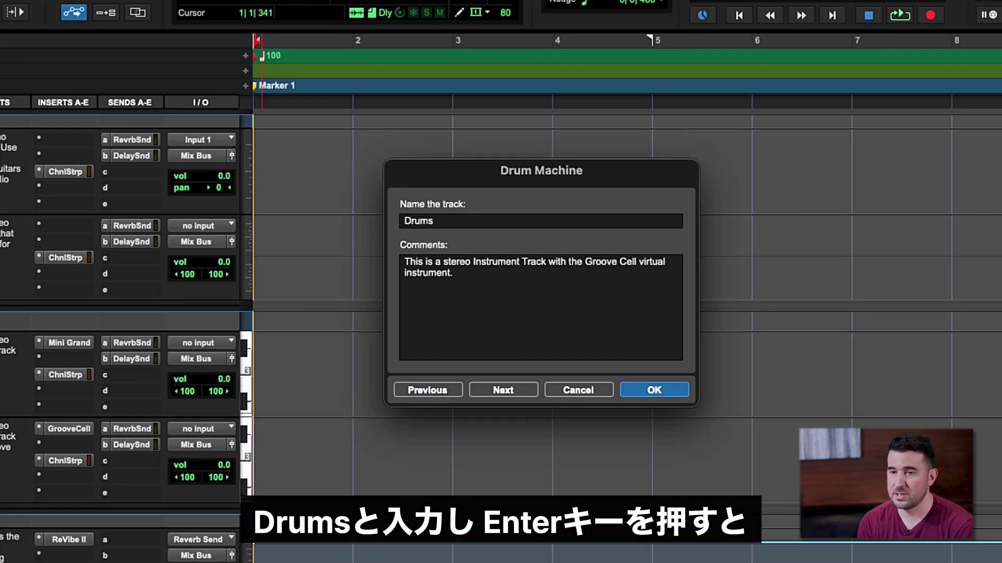
key(Return)
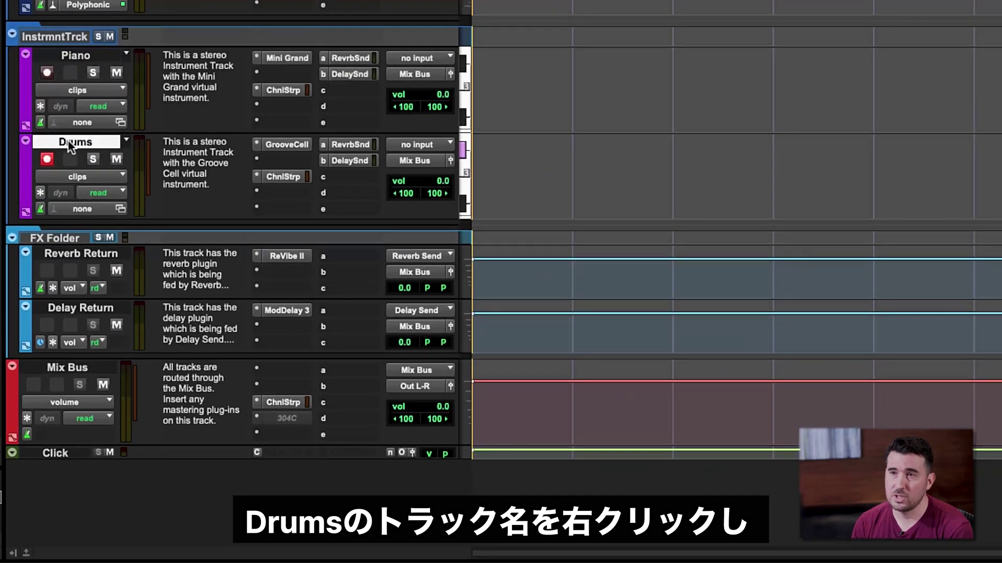
Step: Open the Drums track in the MIDI Editor from its track-name menu
right_click(68, 139)
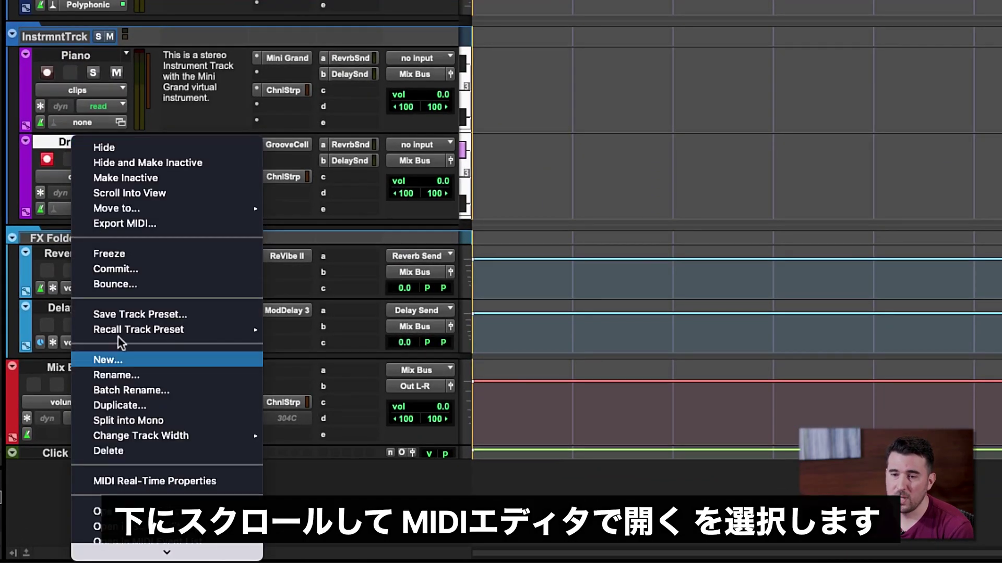
mouse_move(148, 549)
click(143, 481)
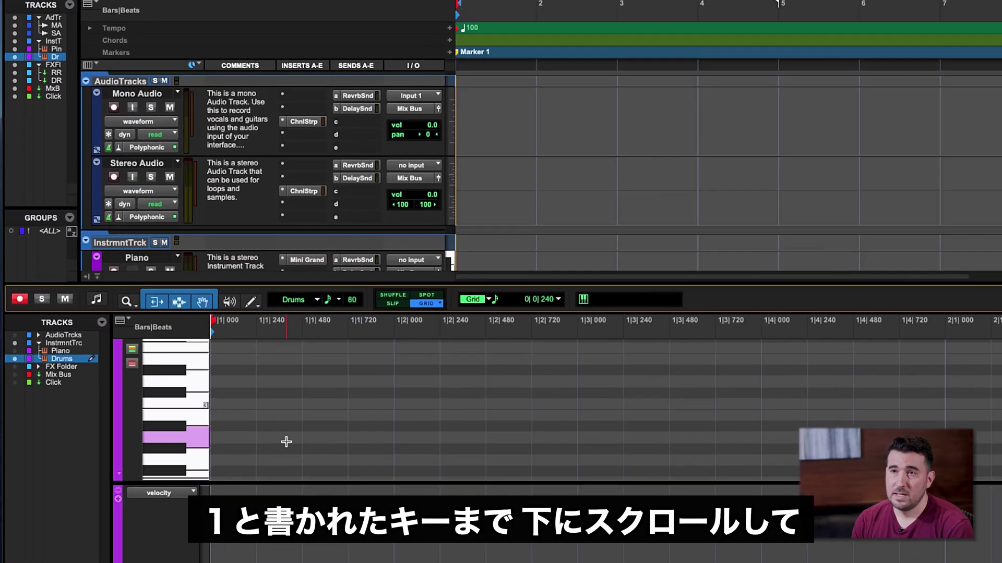
Step: Scroll to C1 to audition the kick, then select from bar 1 to 2|1|000
scroll(208, 398, down, 5)
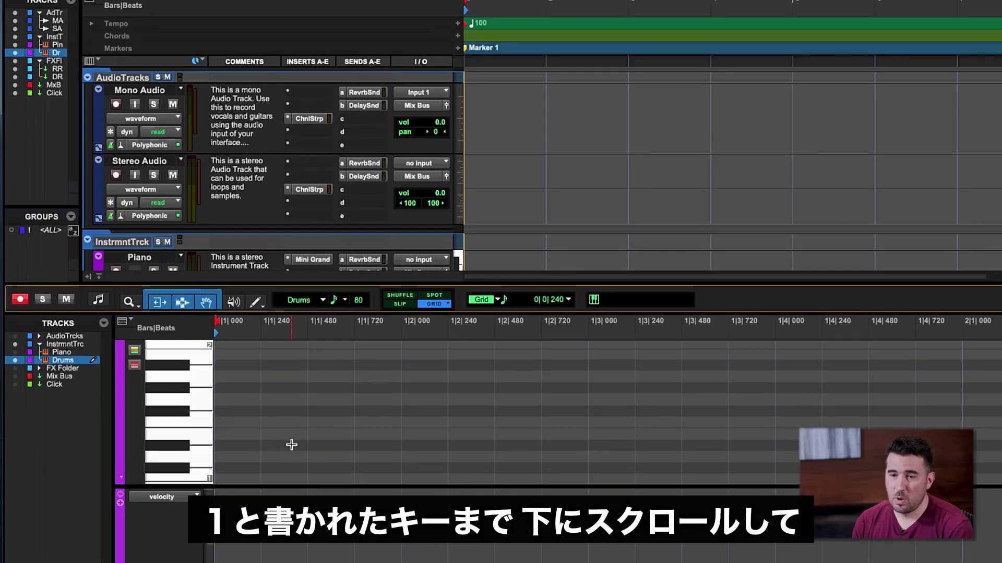
scroll(292, 444, down, 3)
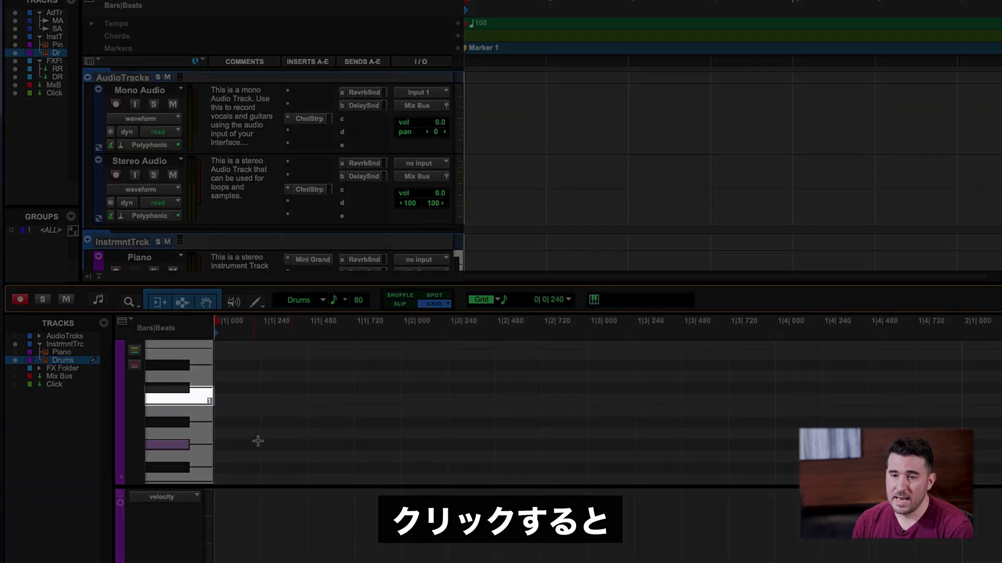
click(198, 403)
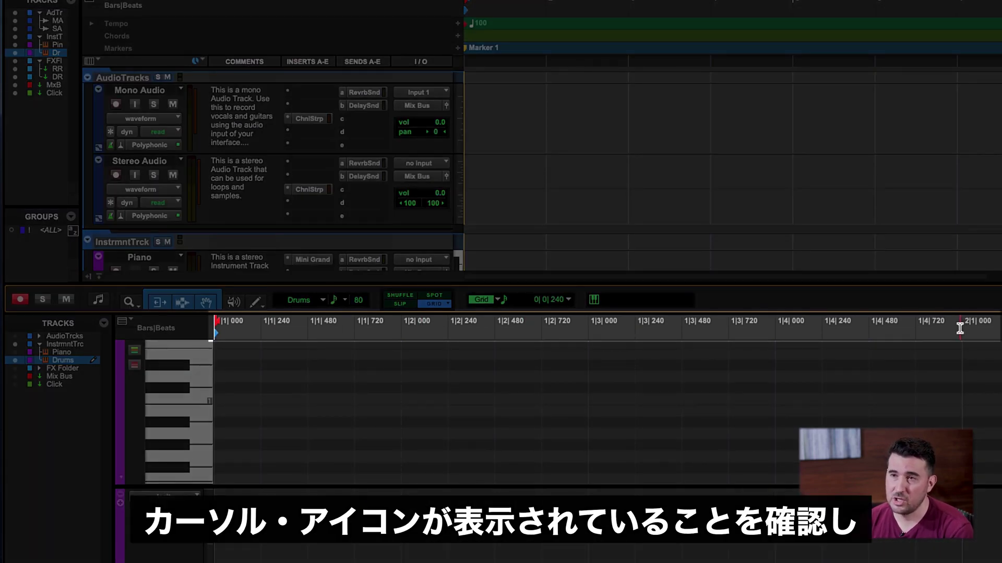
mouse_move(959, 329)
mouse_down()
mouse_move(856, 319)
mouse_move(628, 337)
mouse_move(214, 328)
mouse_up()
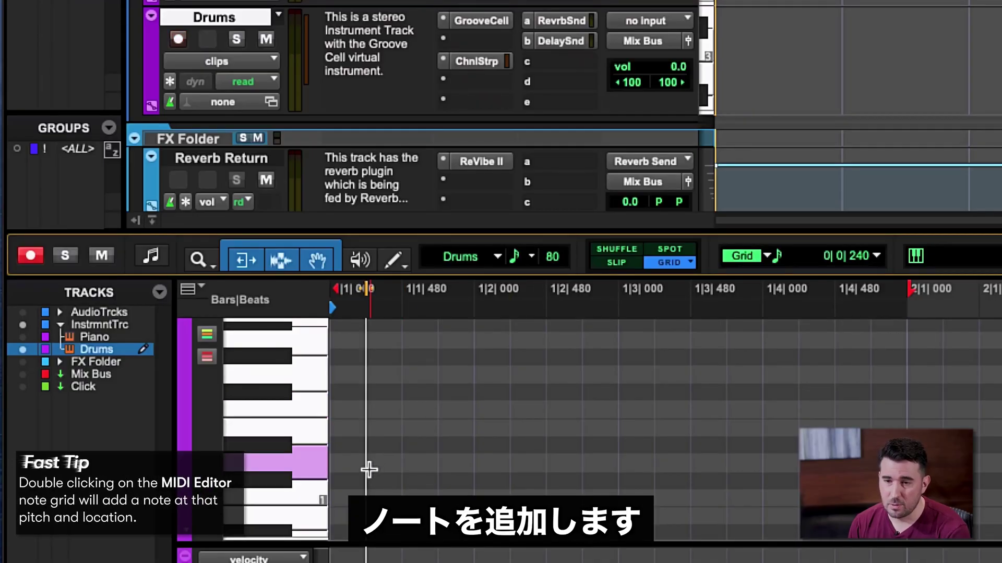
Step: Add kick notes on beats 1 and 3 and snare notes on beats 2 and 4
double_click(347, 495)
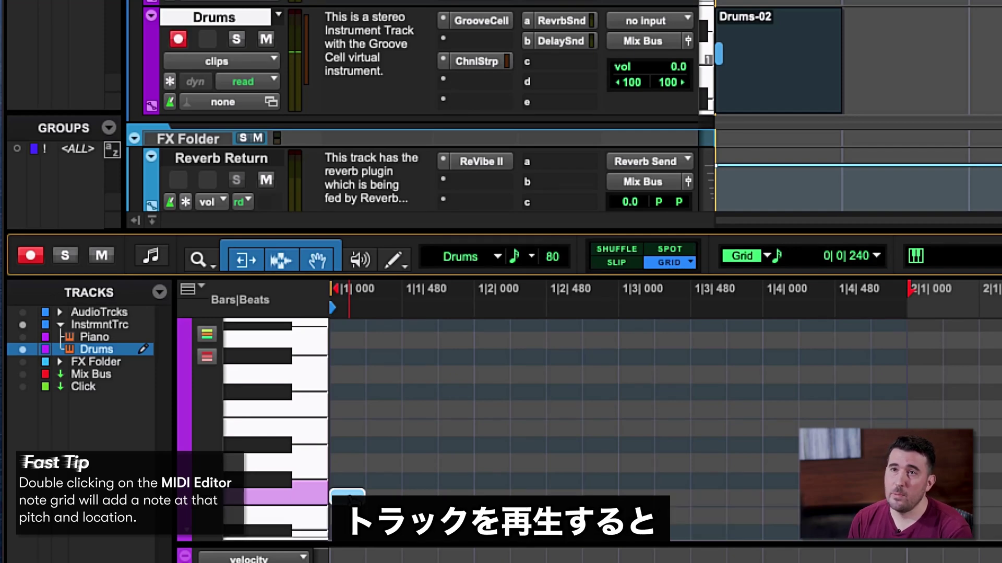
key(space)
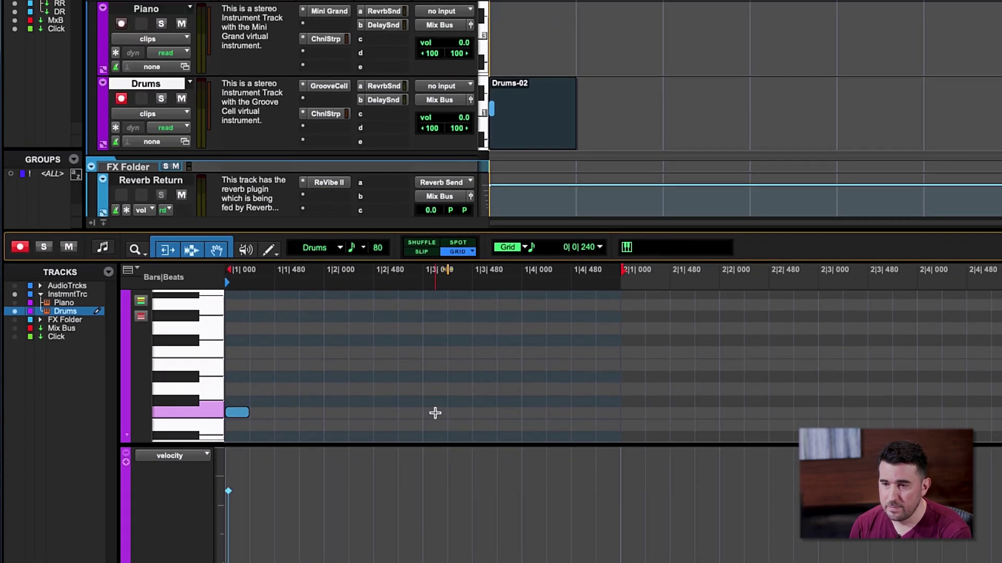
click(436, 412)
click(336, 401)
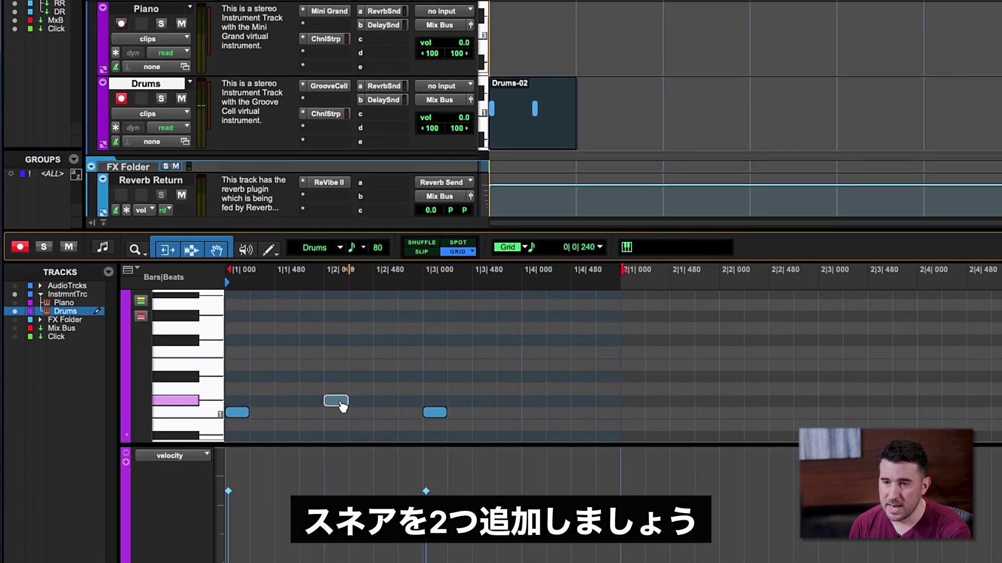
click(532, 401)
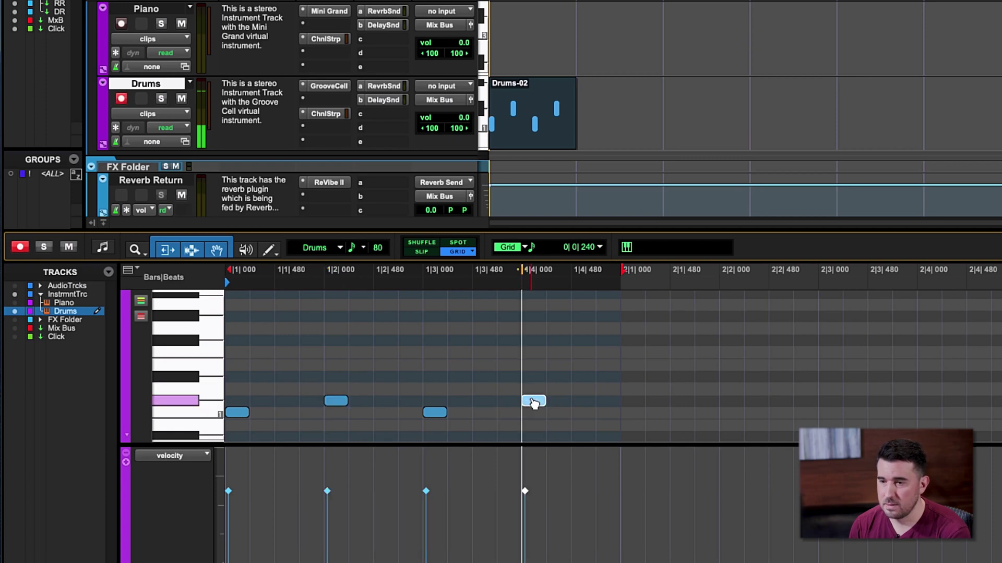
key(space)
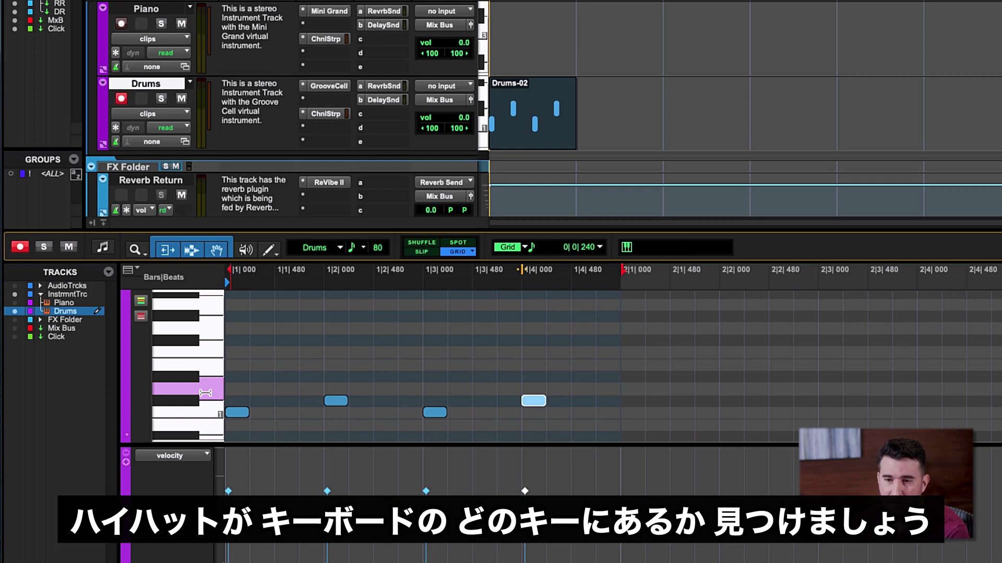
click(205, 393)
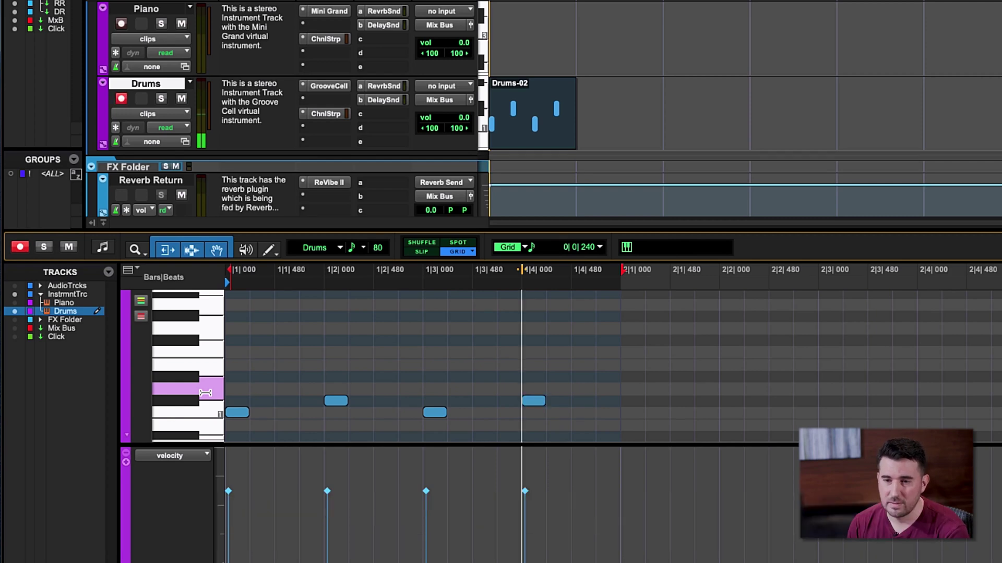
Step: Add eight eighth-note hi-hats on Eb1 from 1|1|000 to 1|4|480 and play the beat
click(230, 377)
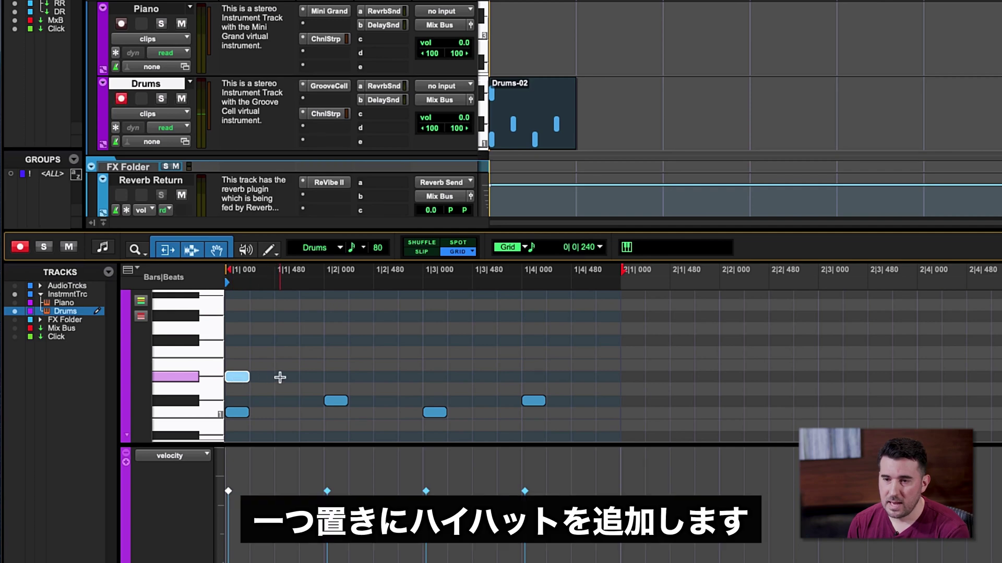
click(282, 377)
click(329, 377)
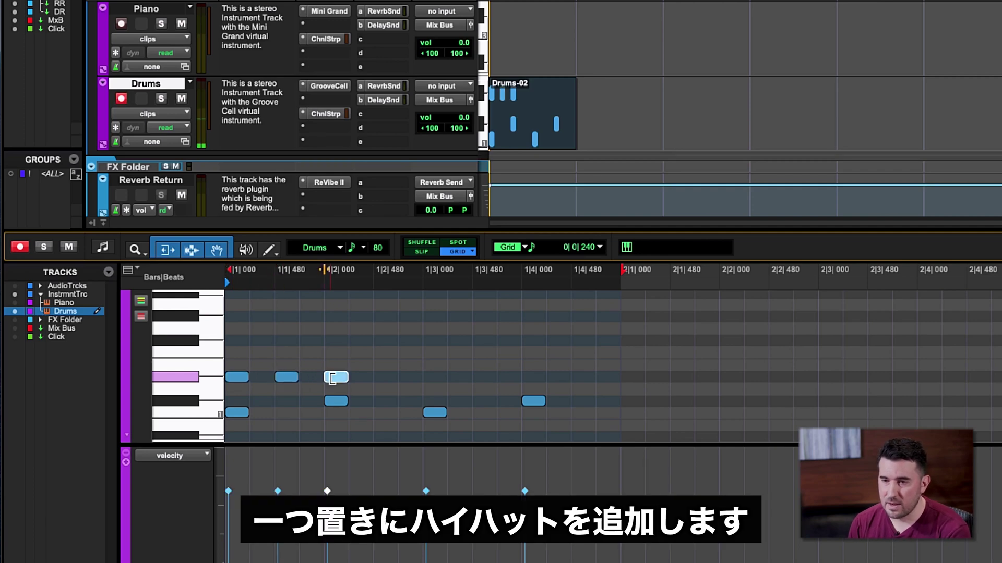
click(379, 377)
click(426, 377)
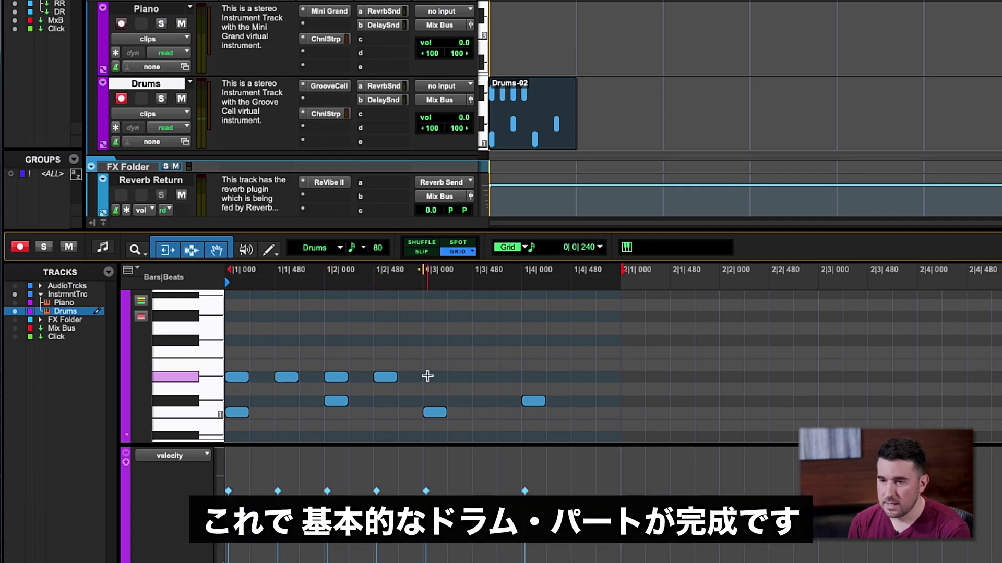
click(484, 377)
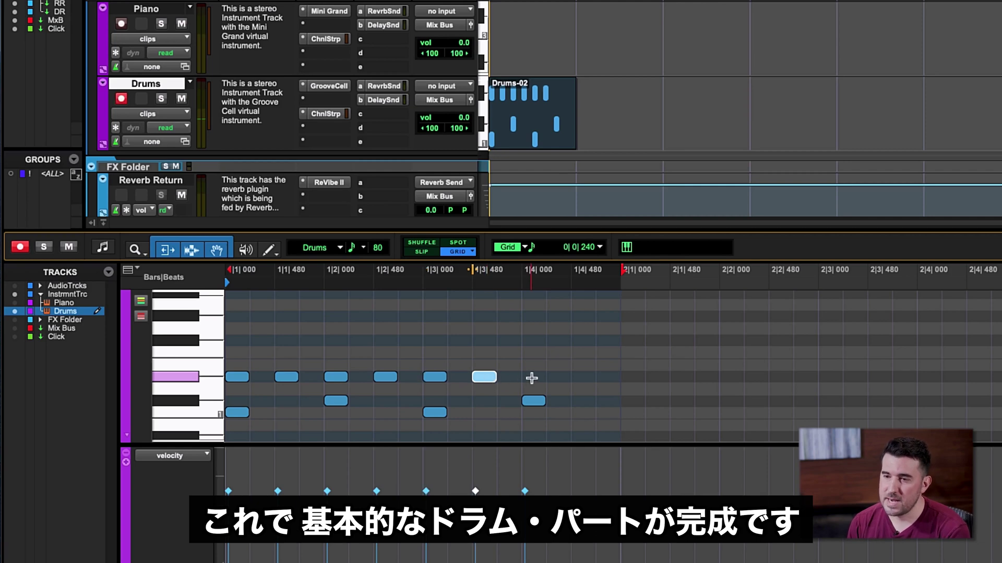
click(533, 377)
click(585, 377)
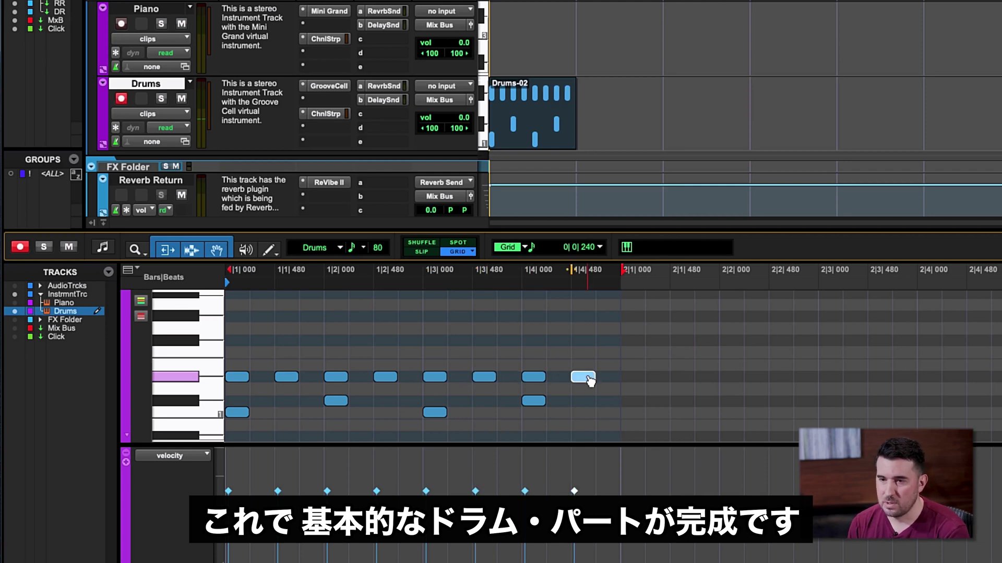
key(space)
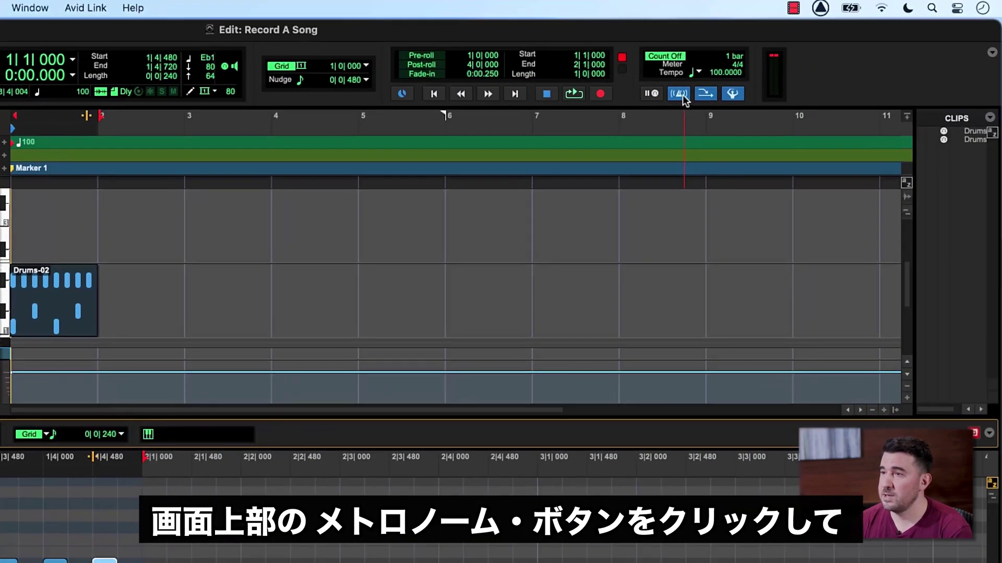
Step: Turn off the metronome click in the transport toolbar
click(783, 54)
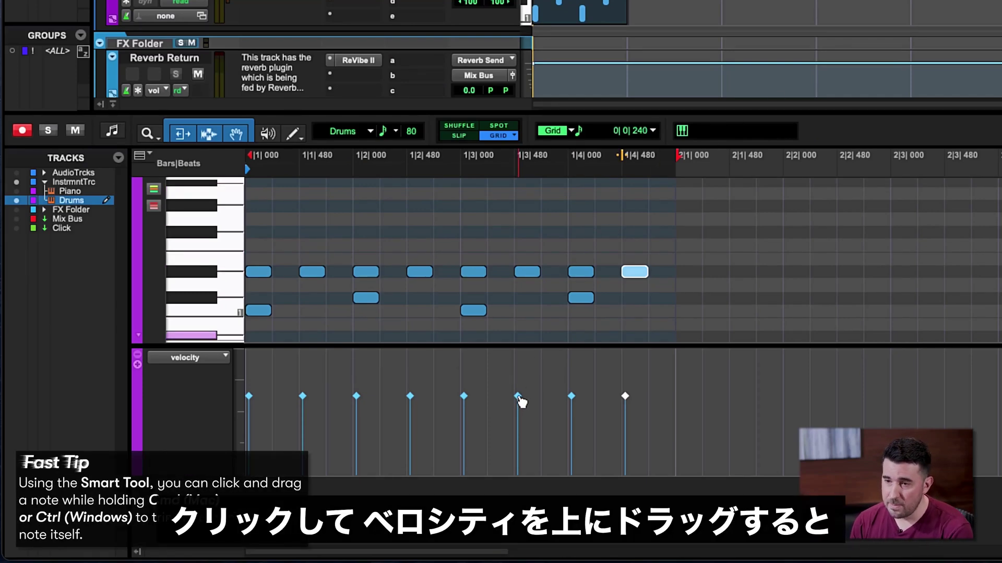
Step: Test one hi-hat's velocity, then select all drum notes and raise them to maximum velocity
drag(519, 399, 520, 354)
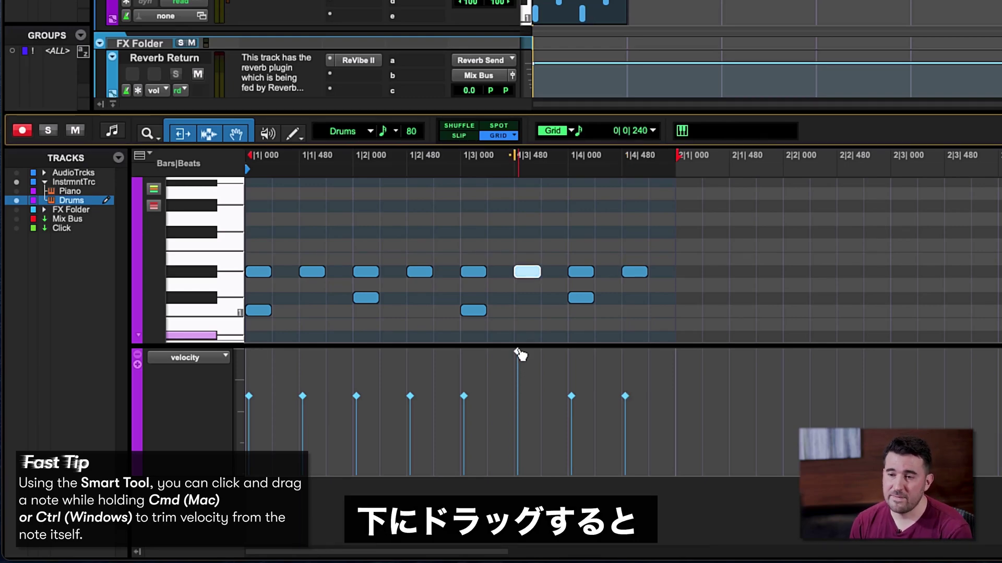
drag(520, 355, 522, 448)
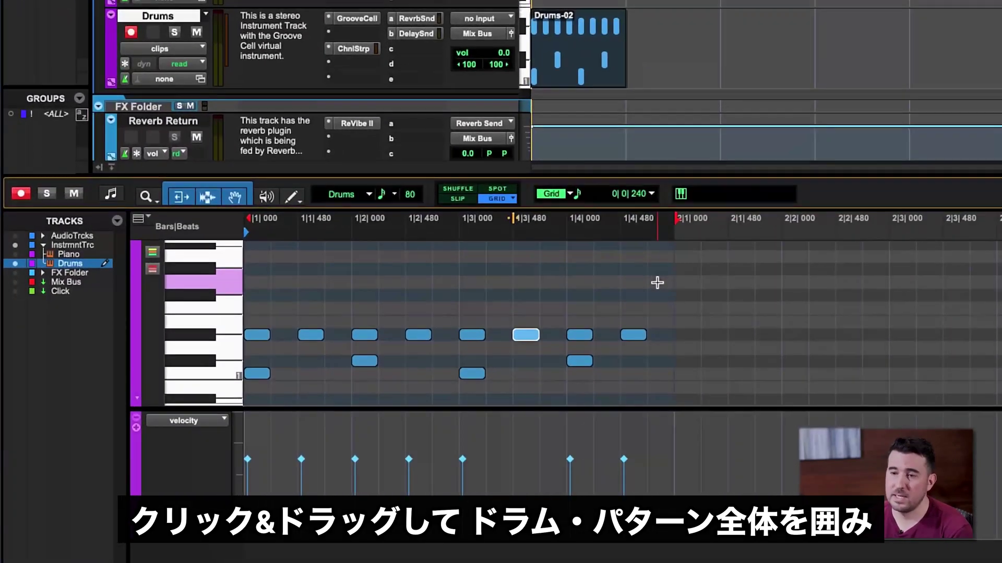
drag(657, 282, 268, 386)
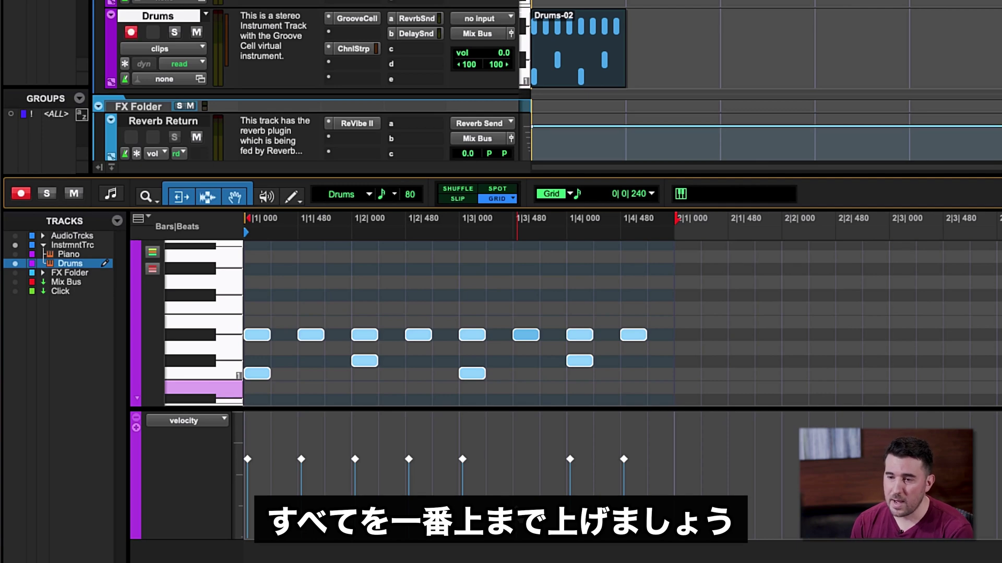
drag(519, 514, 520, 399)
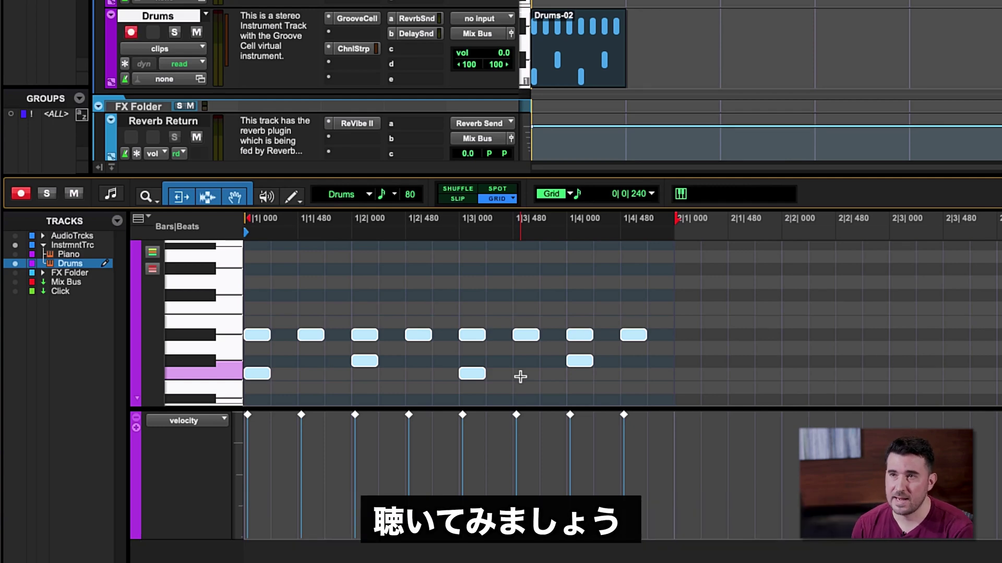
key(space)
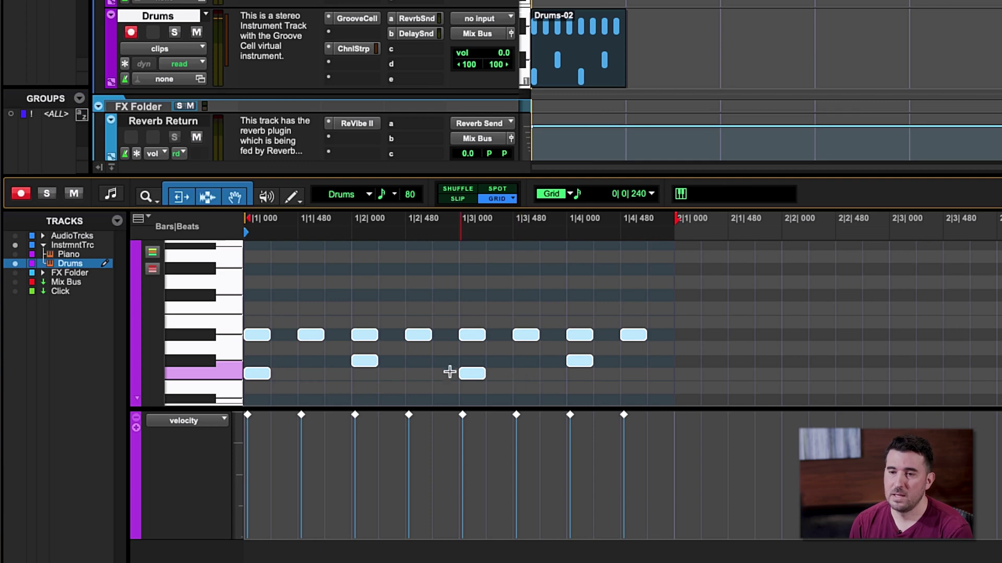
Step: Select the four off-beat hi-hats (1|1|480 to 1|4|480), lower their velocity, and play back the pattern
click(297, 300)
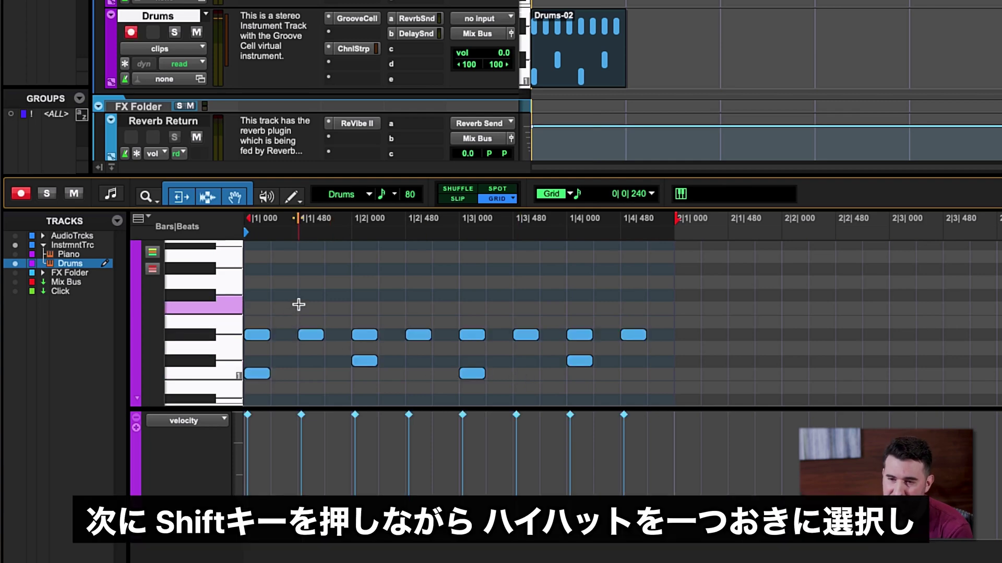
shift+click(308, 337)
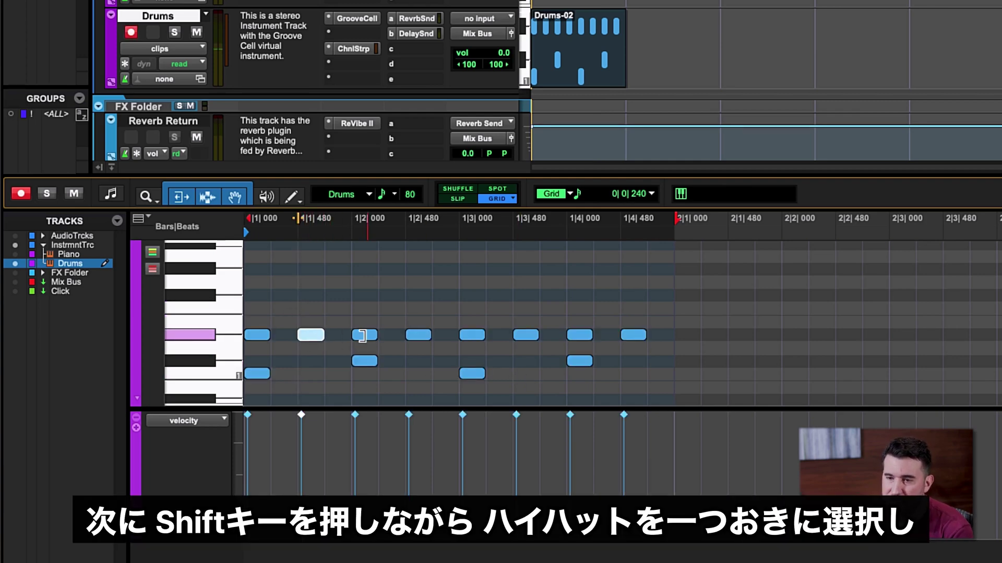
shift+click(418, 337)
shift+click(527, 336)
shift+click(630, 334)
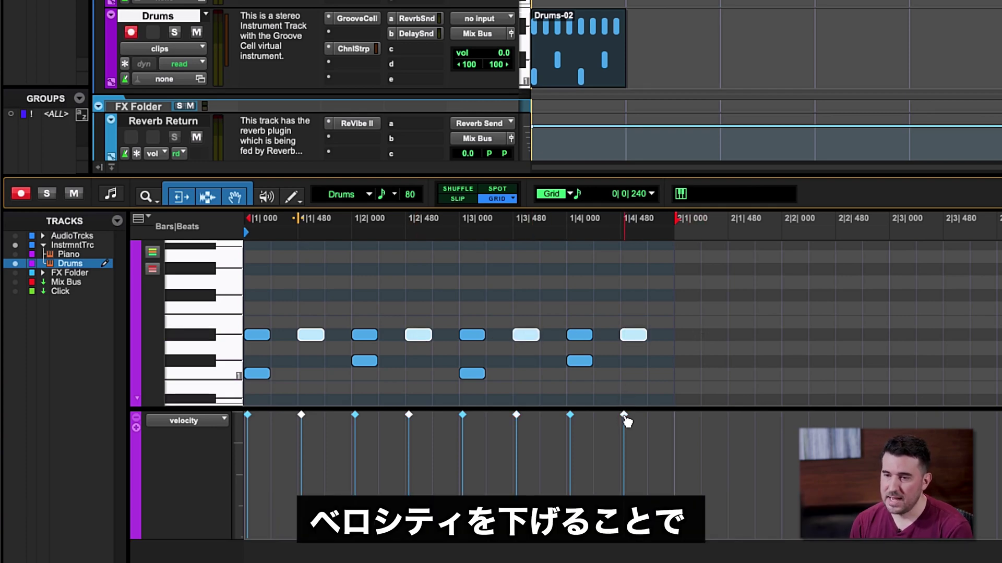
drag(626, 421, 626, 507)
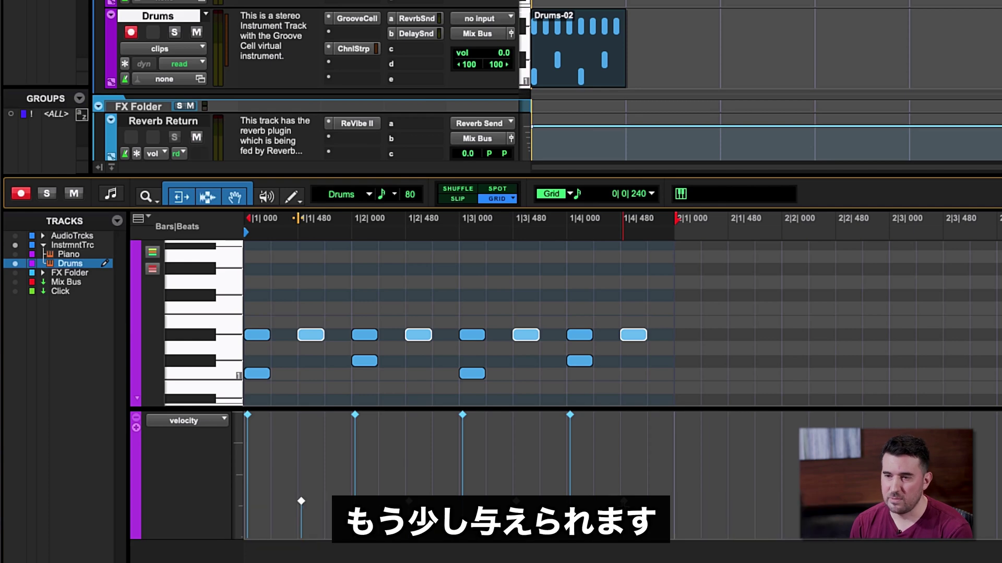
key(space)
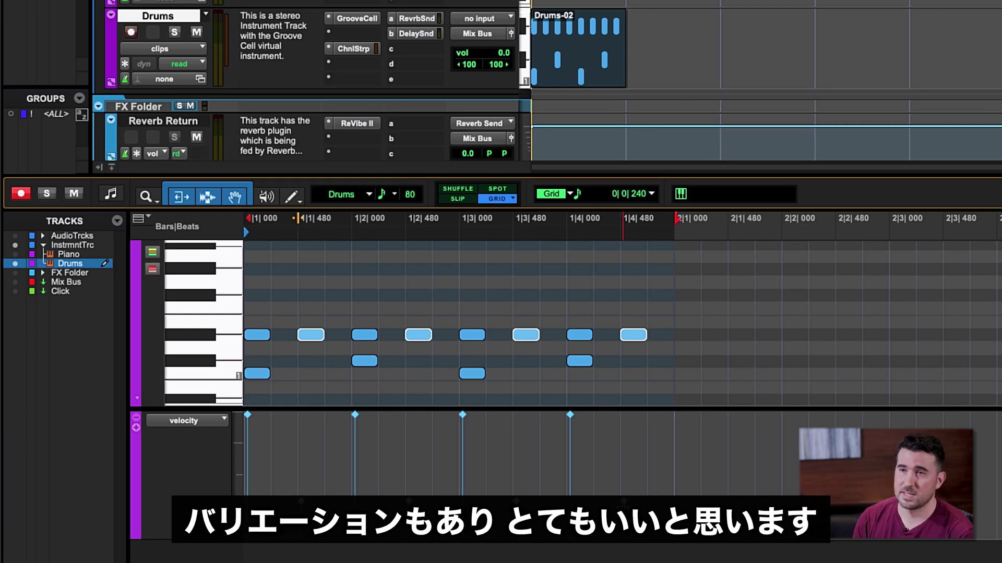
Step: Add an extra hi-hat between beats 2 and 3, plus claps above the snares at 1|2|000 and 1|4|000
click(448, 335)
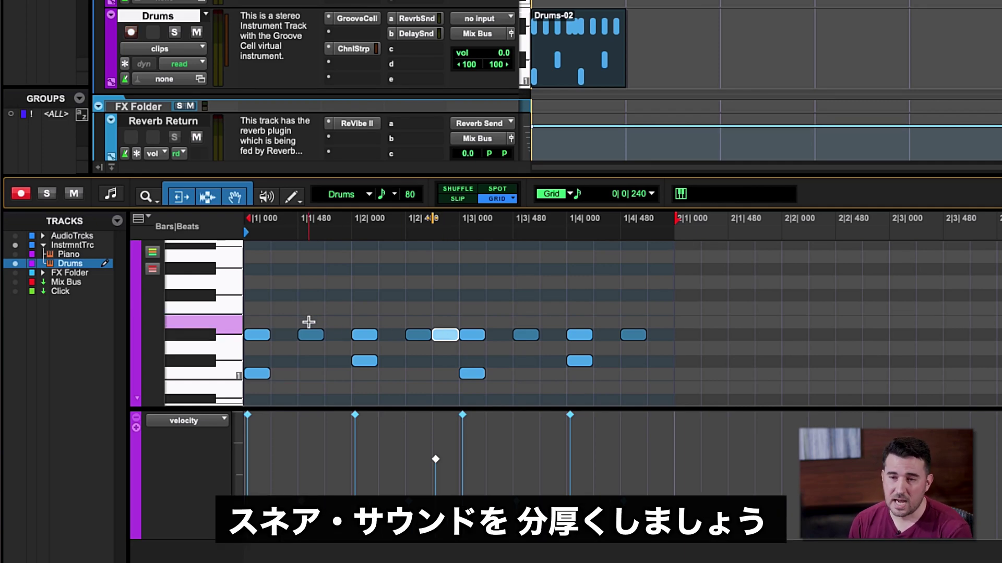
click(228, 324)
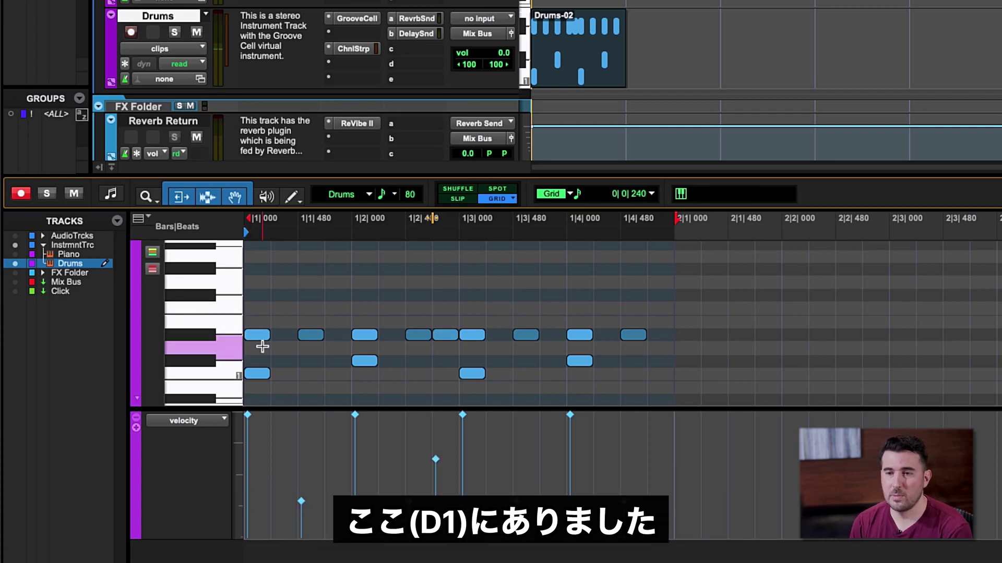
click(362, 348)
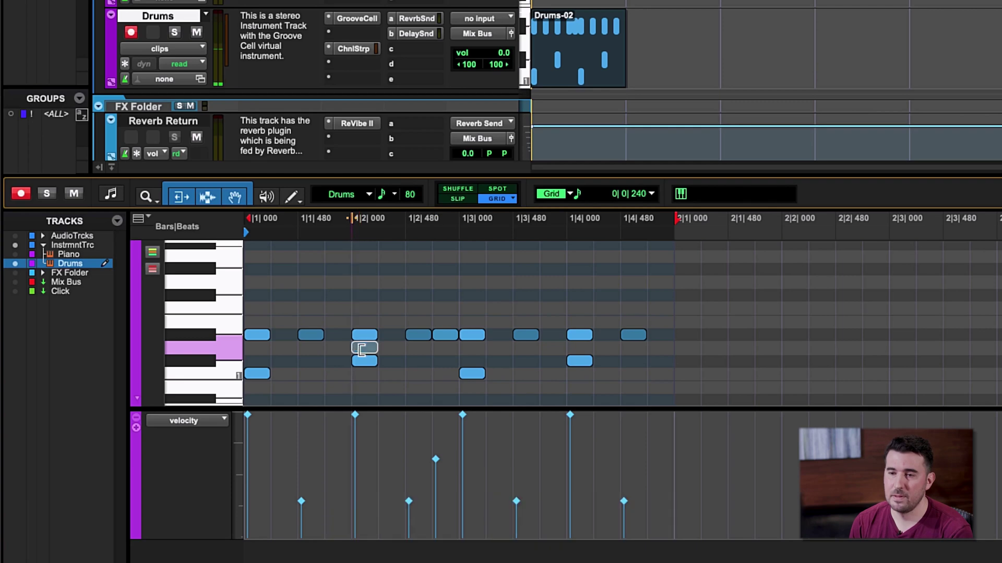
click(578, 348)
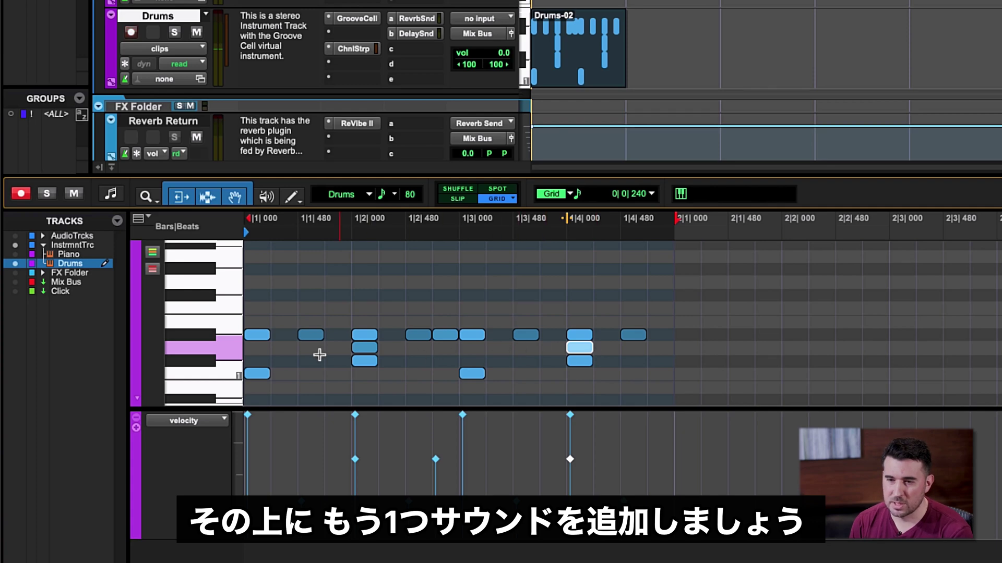
Step: Add a final E1 note at the very end of the bar
drag(222, 373, 219, 357)
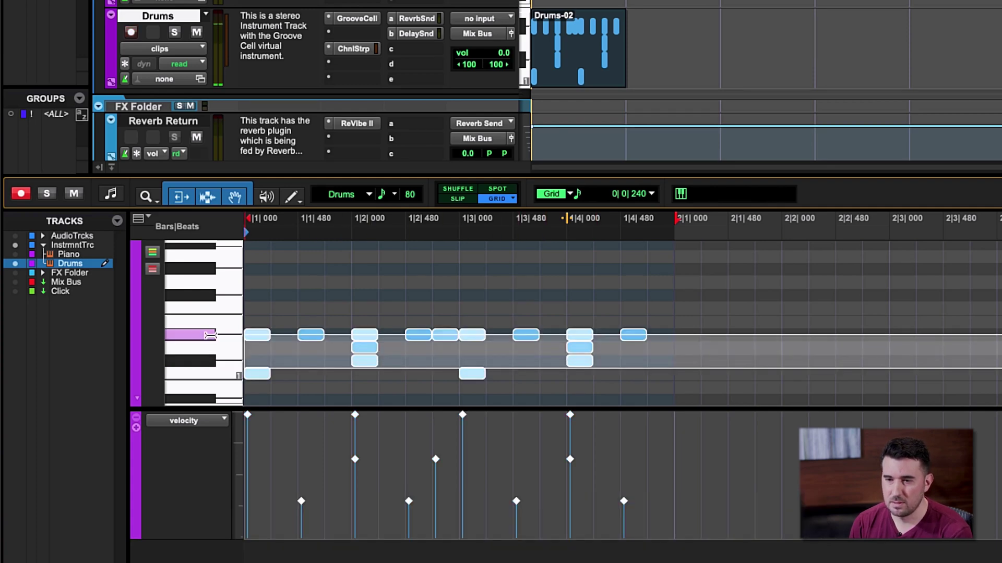
click(211, 325)
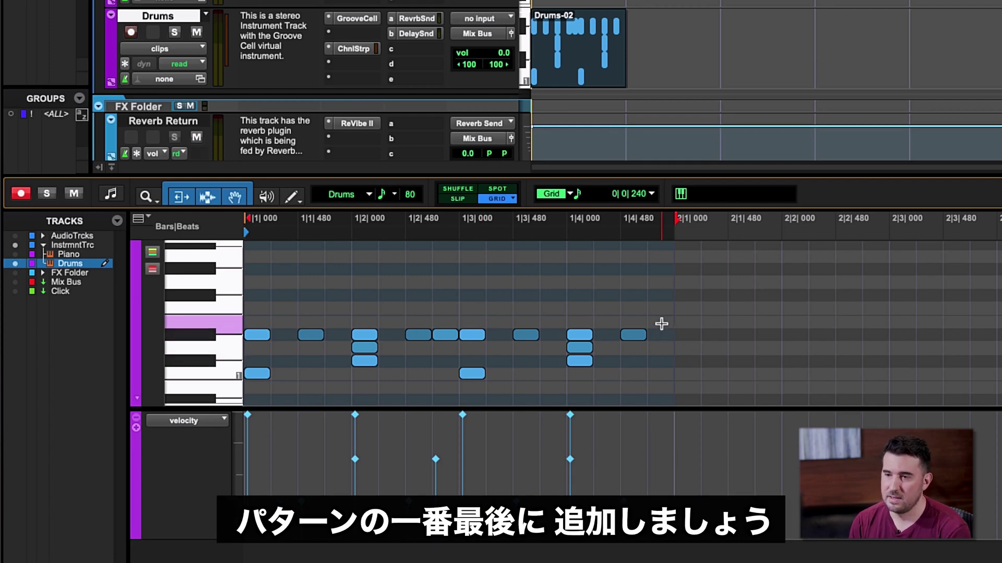
click(661, 324)
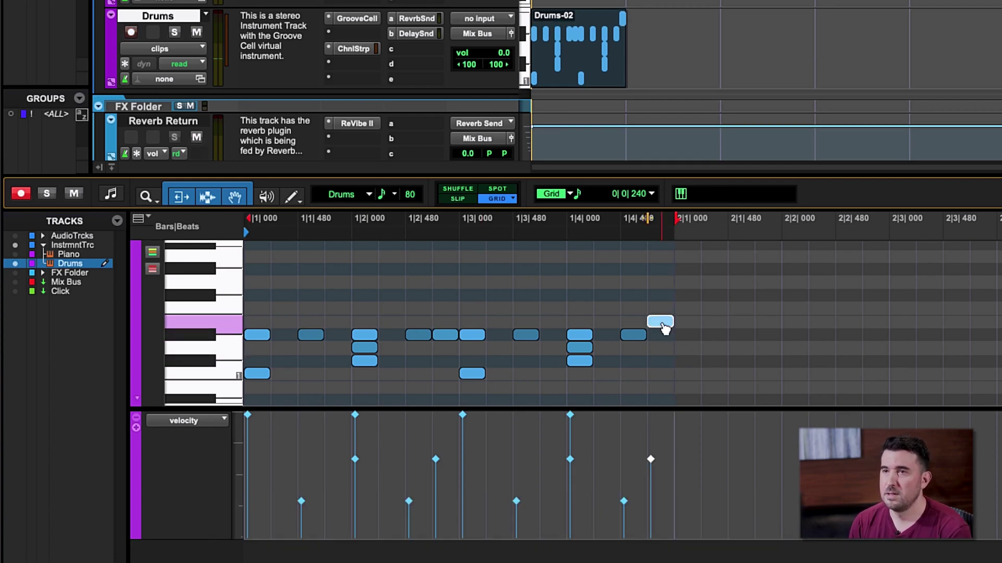
Step: Play the pattern, then duplicate all bar 1 drum notes into bar 2 with Ctrl+D after an undone paste
key(space)
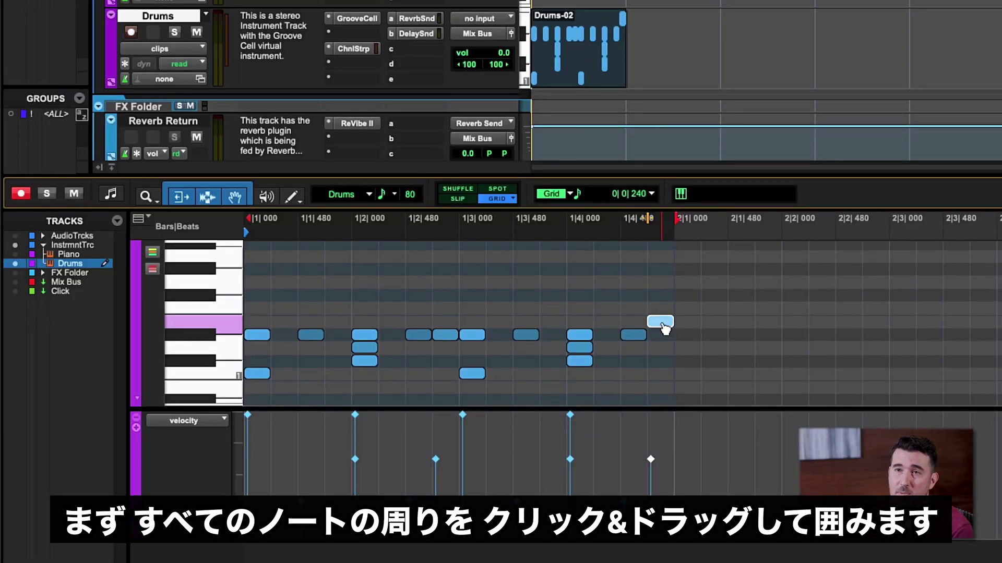
drag(709, 273, 255, 384)
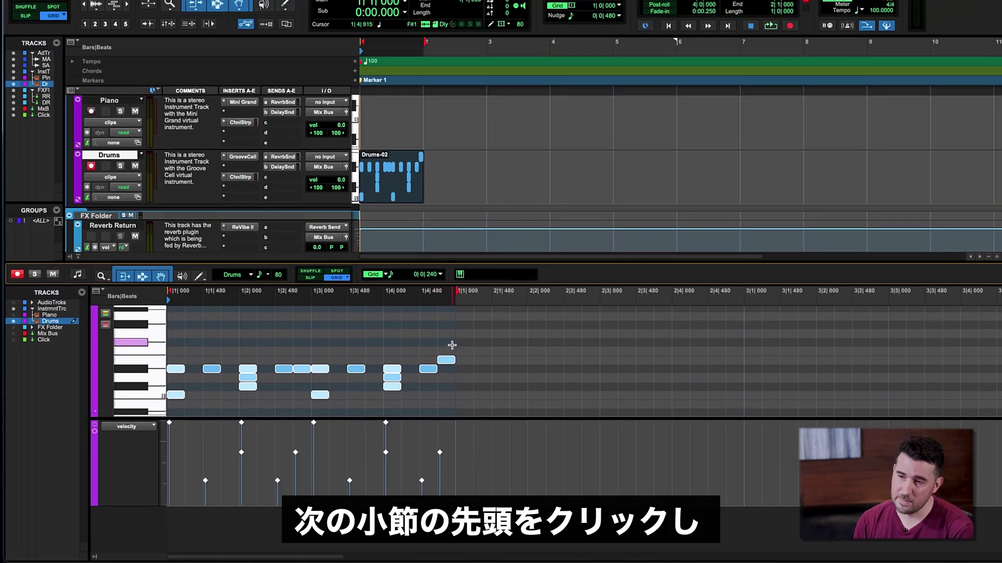
click(453, 345)
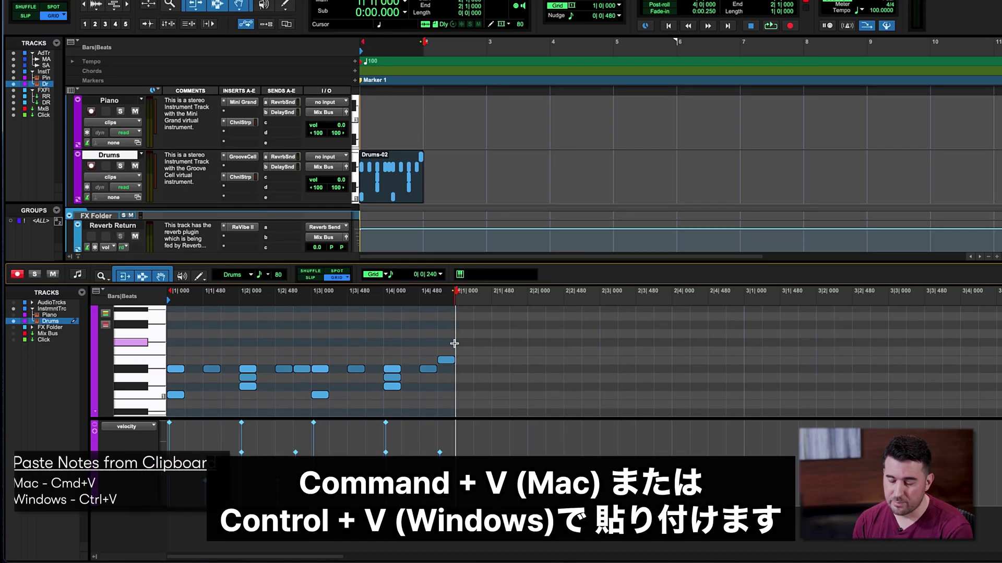
key(ctrl+v)
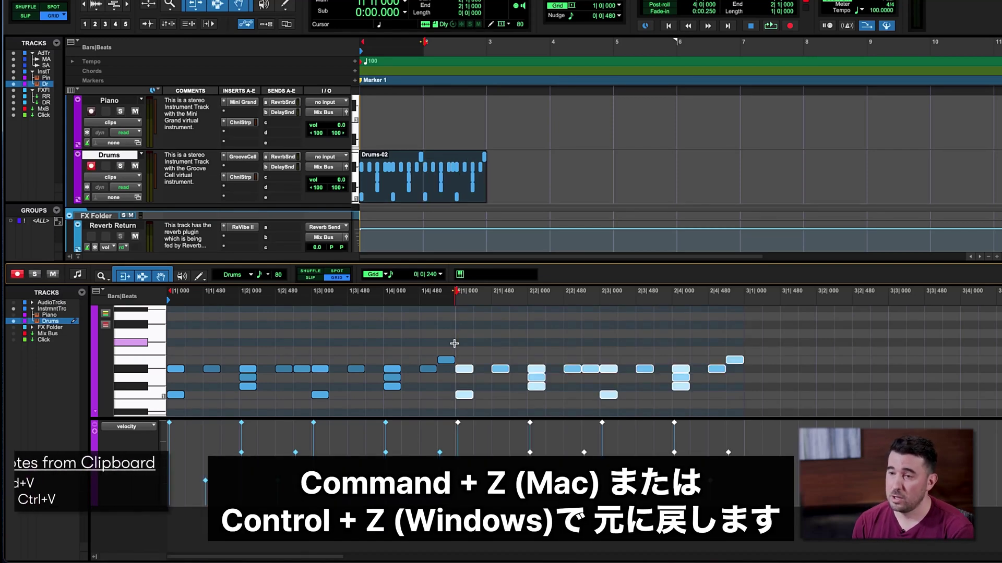
key(ctrl+z)
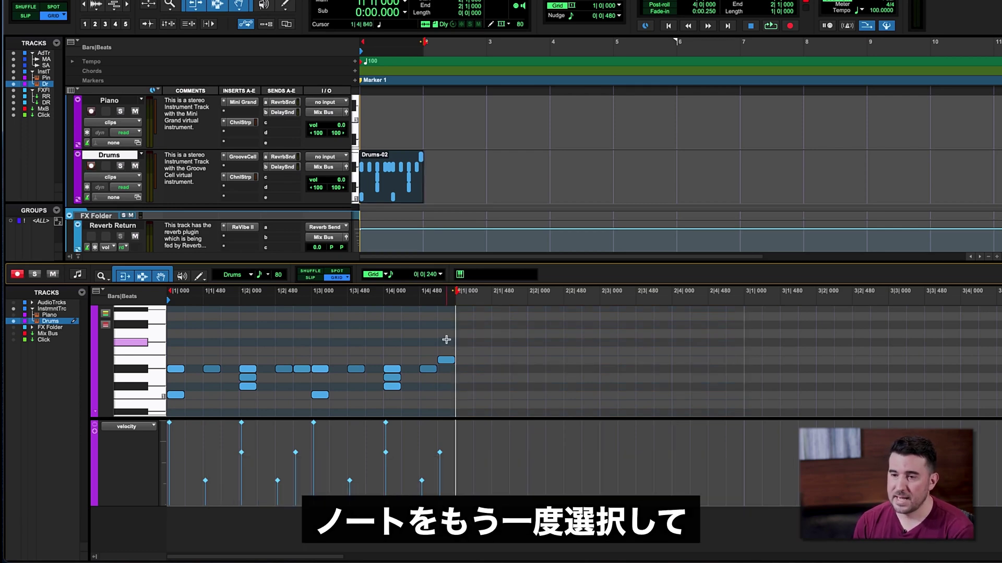
drag(445, 340, 175, 404)
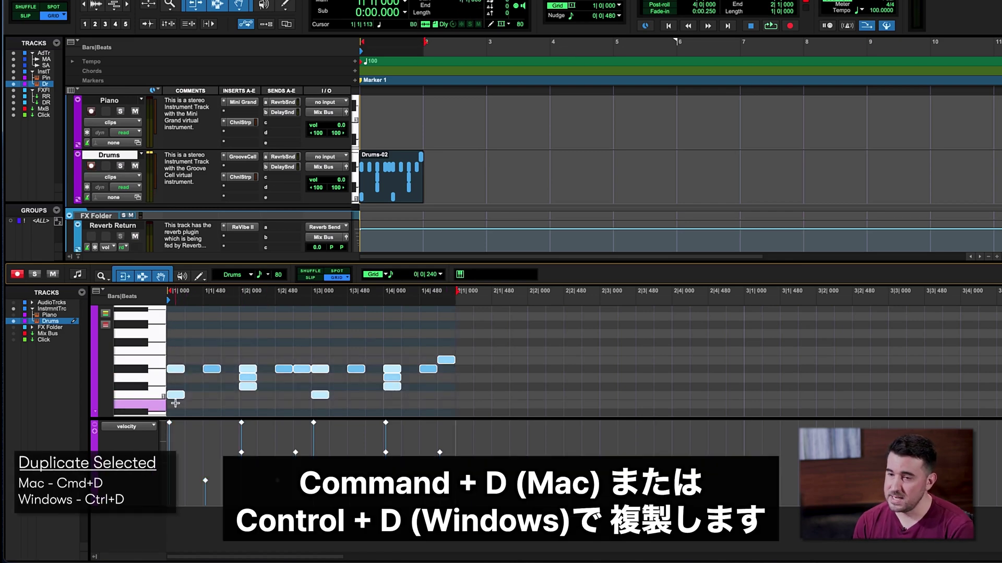
key(ctrl+d)
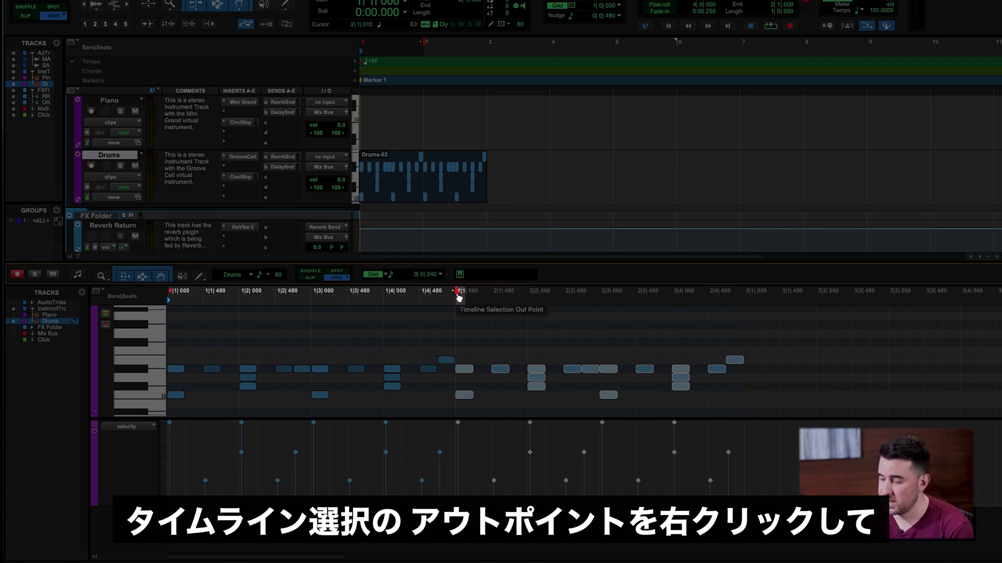
Step: Drag the timeline selection out point from 2|1 to 3|1 in the MIDI editor ruler
drag(459, 297, 745, 313)
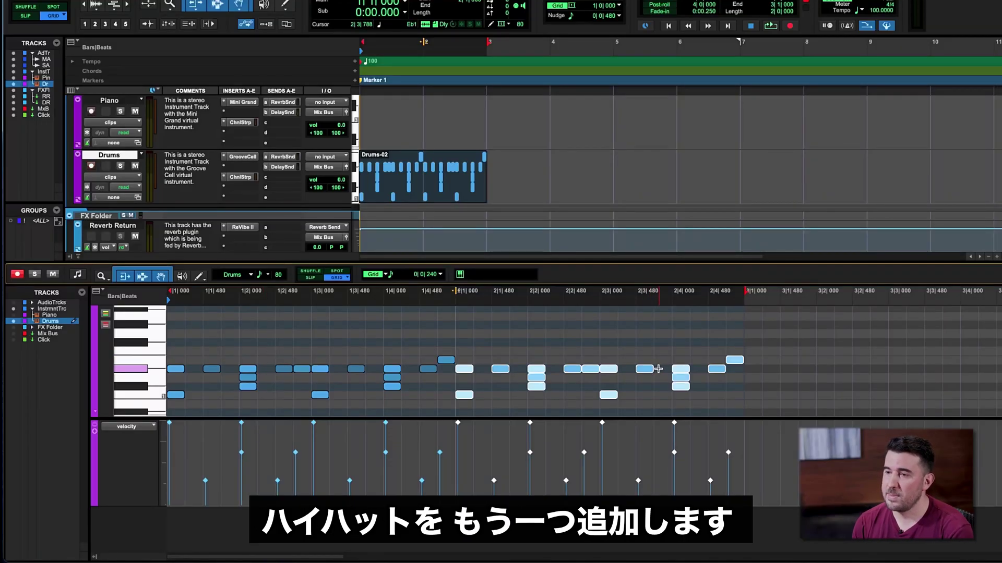
Step: Add a bar 2 hi-hat and replace the last closed hi-hat with an earlier, louder open hi-hat, then play
click(658, 369)
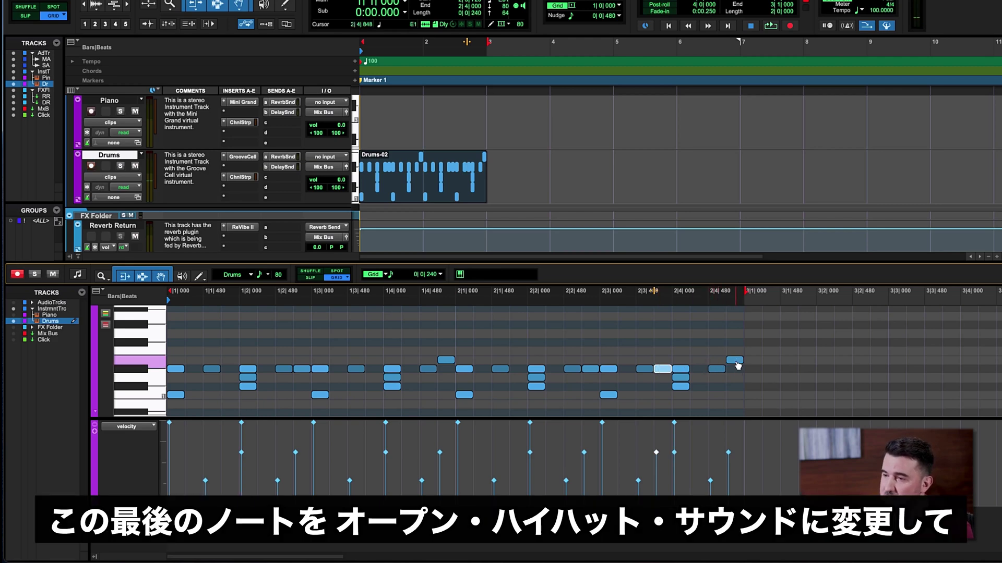
drag(737, 365, 736, 354)
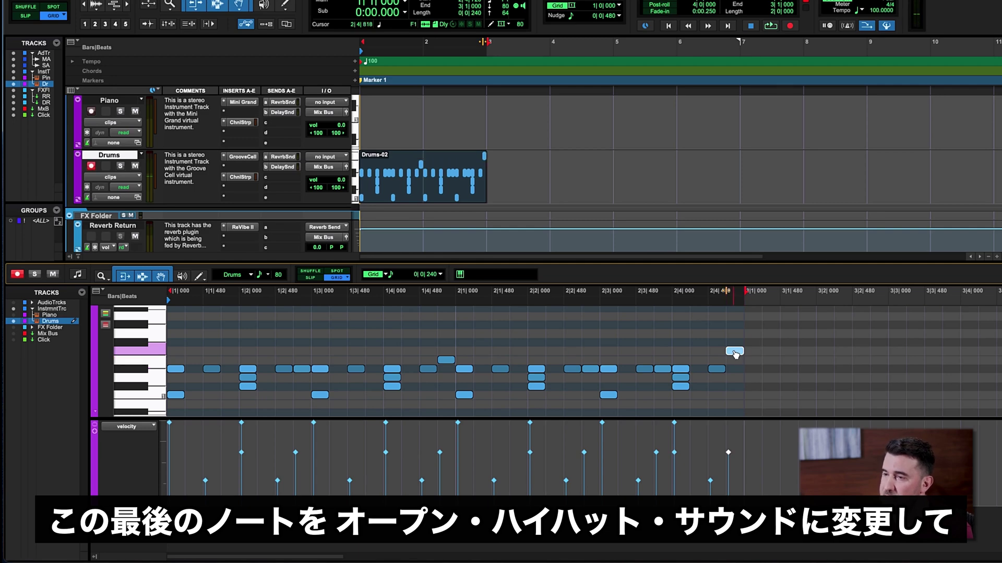
drag(736, 354, 718, 354)
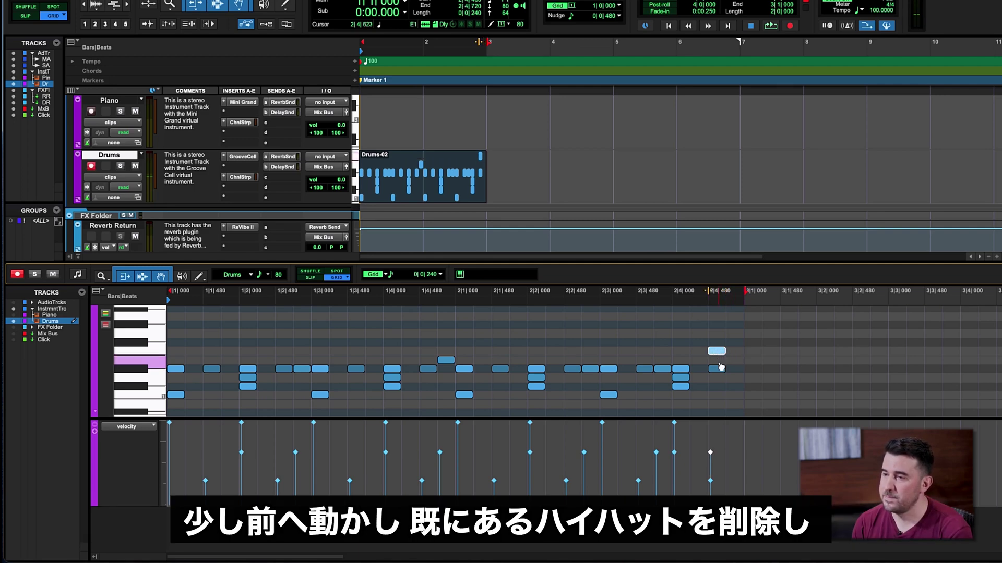
click(719, 370)
double_click(718, 369)
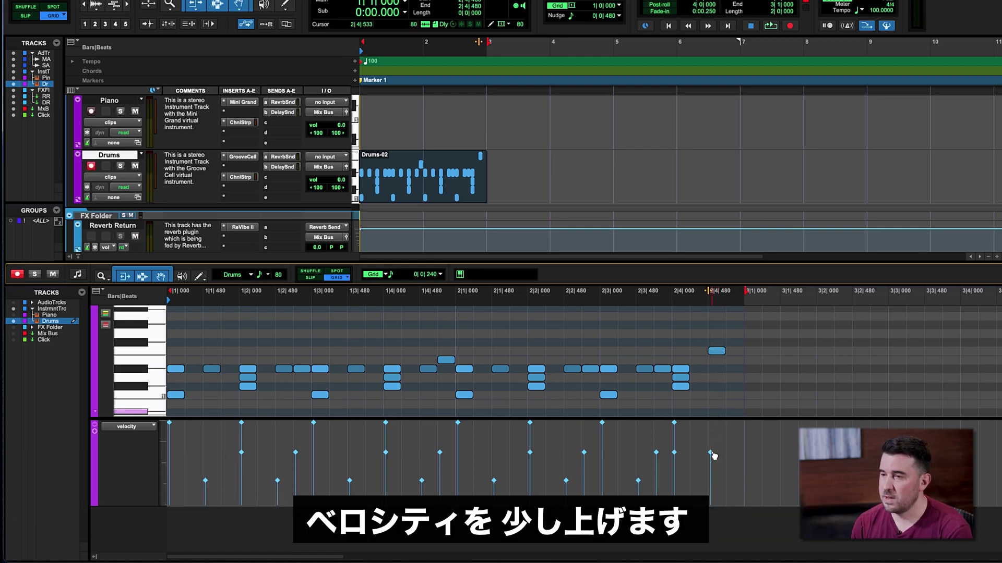
drag(710, 453, 712, 443)
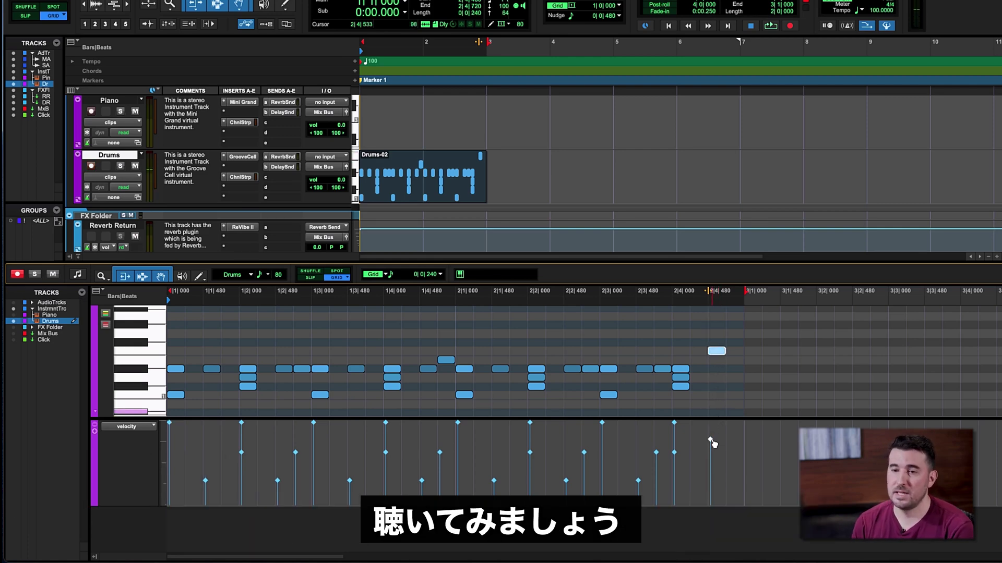
key(space)
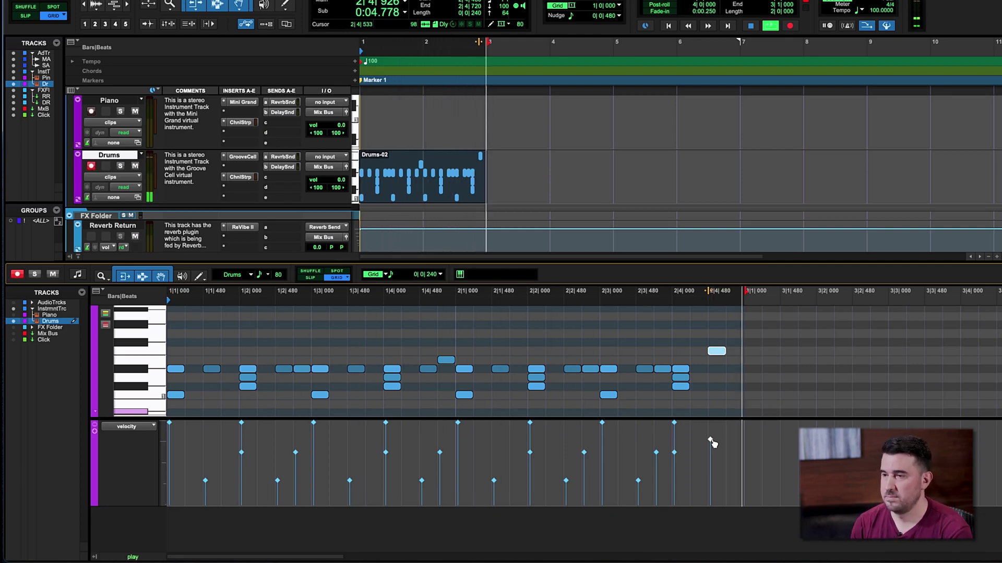
Step: Stop playback and close the MIDI editor, showing the two-bar Drums-02 clip in the Edit window
key(space)
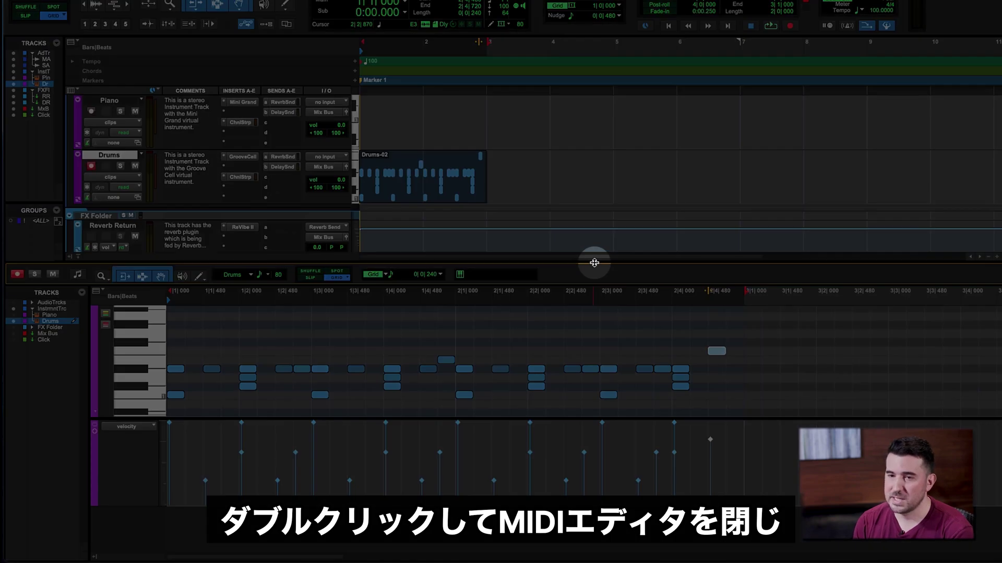
double_click(594, 262)
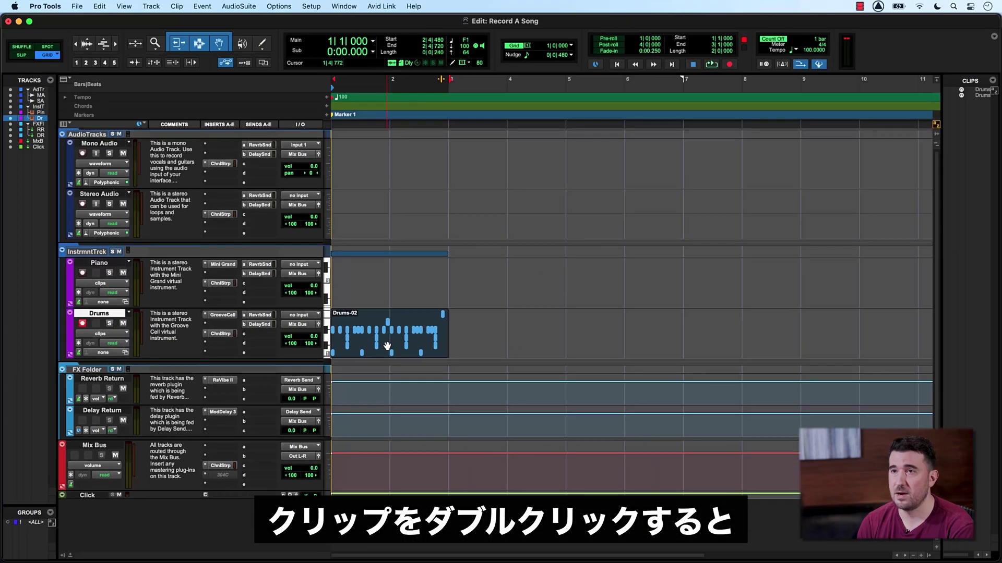
double_click(579, 261)
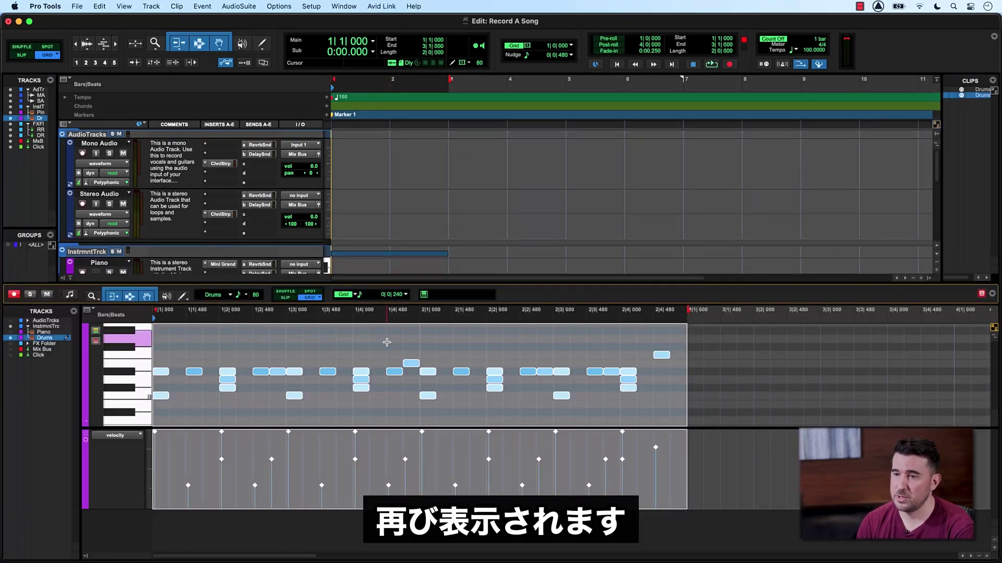
double_click(525, 282)
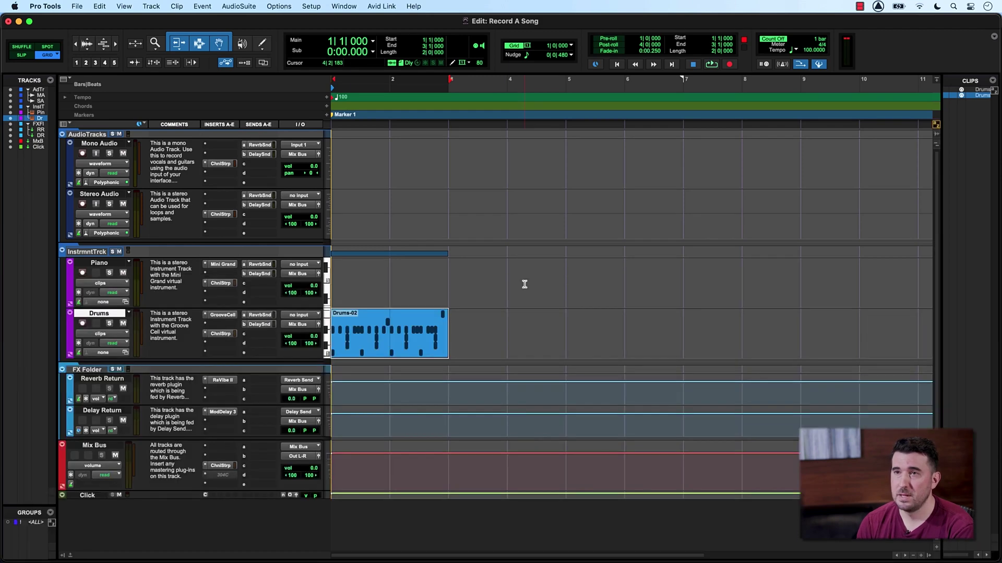
Step: Loop the Drums-02 clip with Number of Loops set to 2, then try loop-trimming its end
right_click(393, 345)
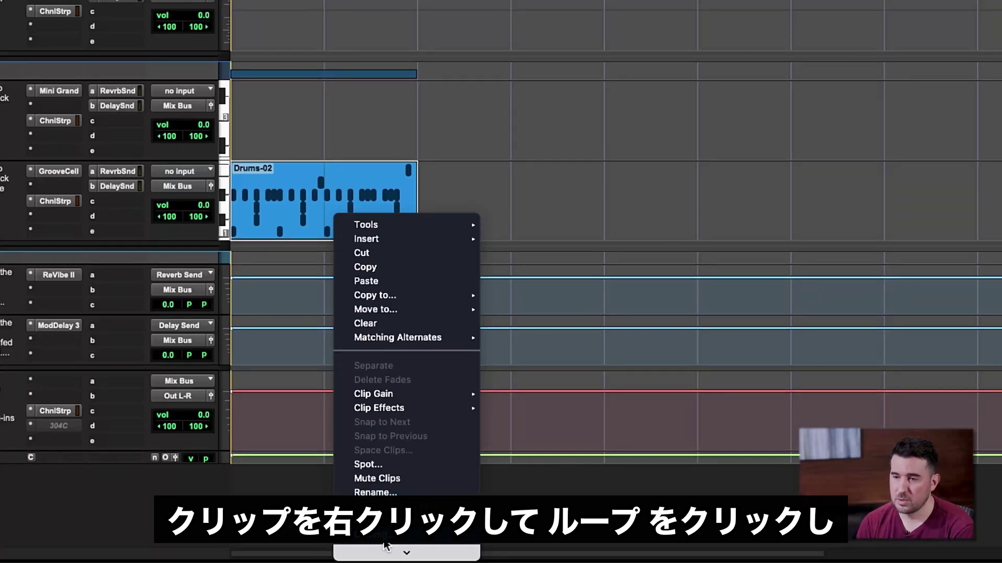
mouse_move(385, 547)
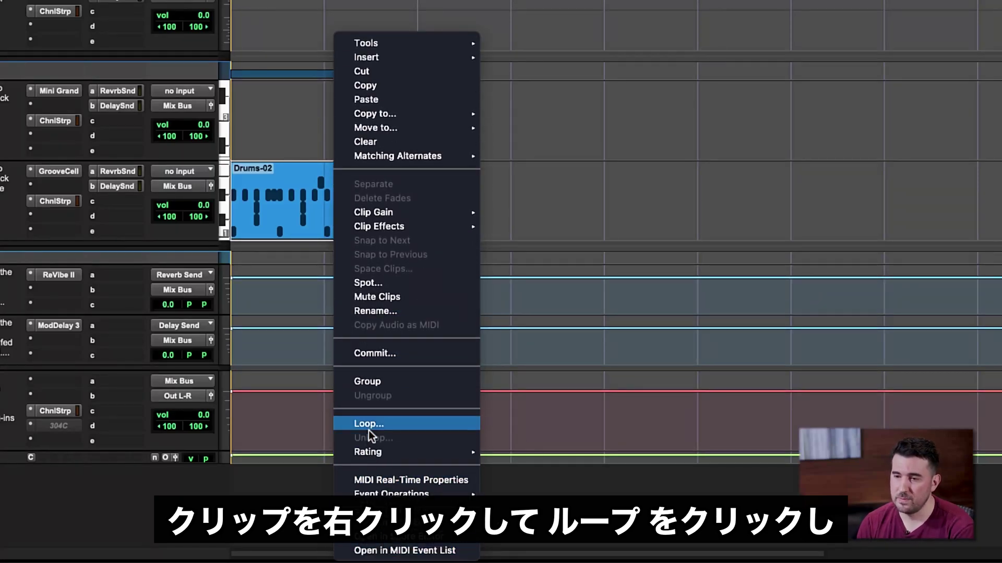
click(368, 425)
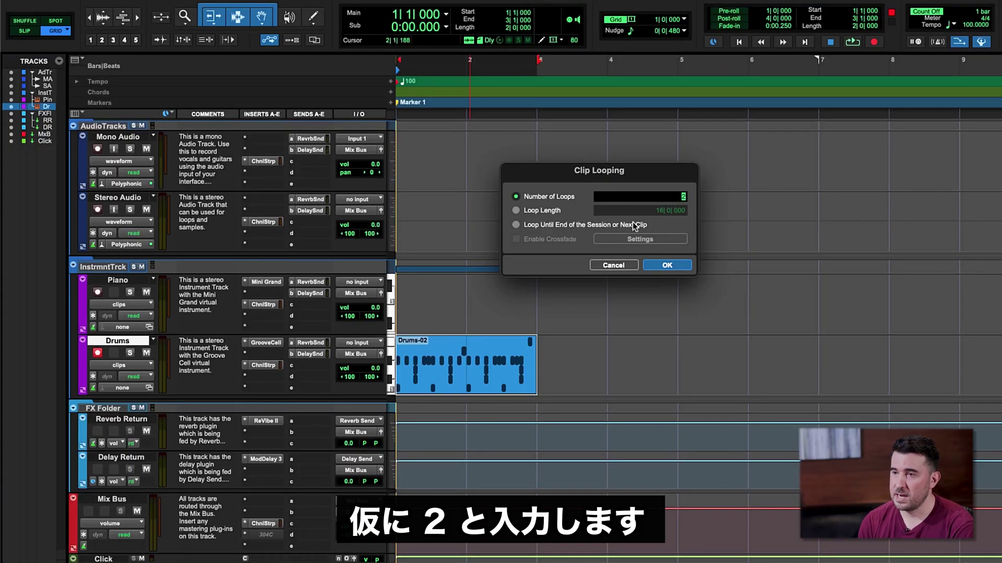
click(661, 265)
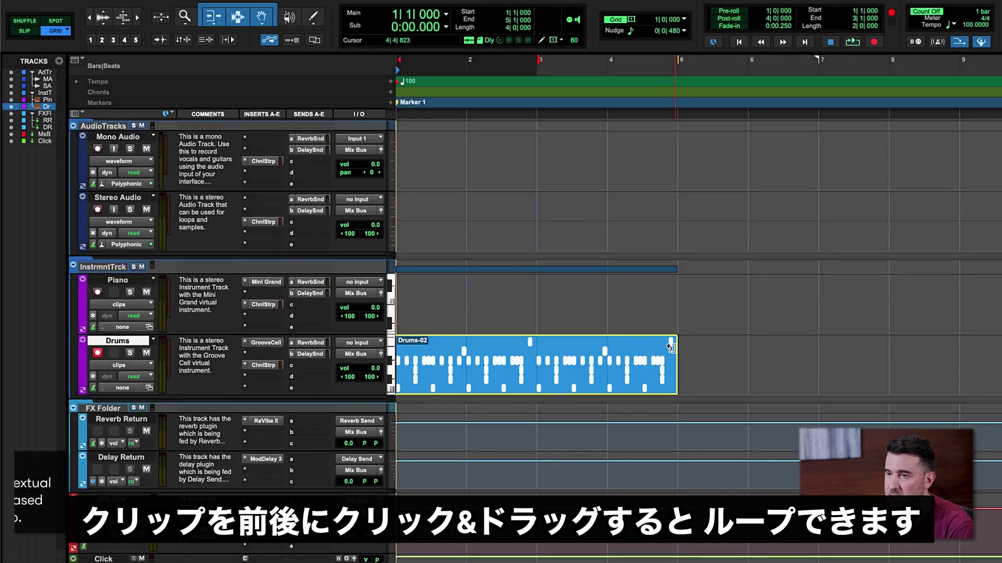
drag(671, 348, 661, 374)
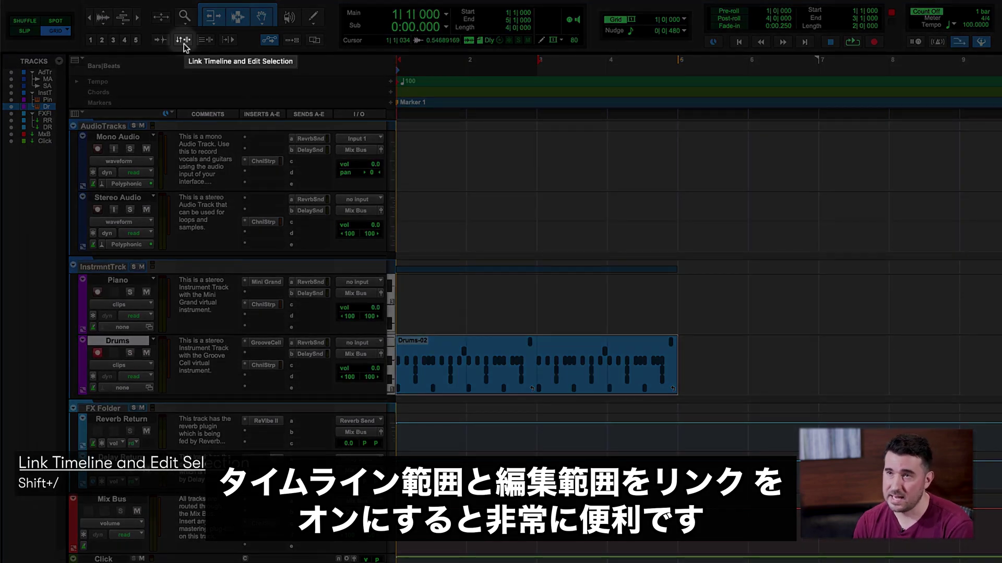
Step: Enable Link Timeline and Edit Selection, set a start point in the ruler, and select the Drums-02 clip
click(183, 44)
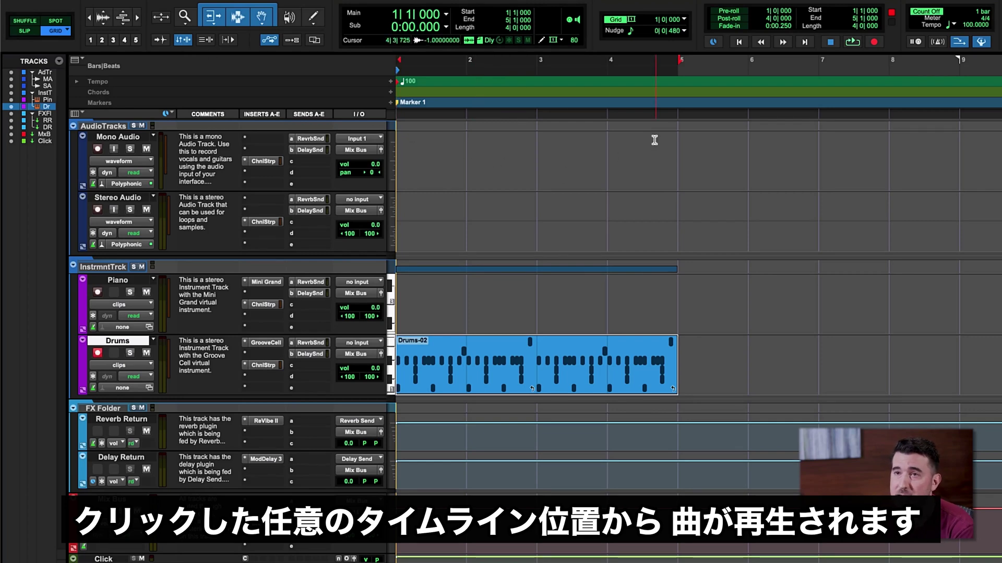
click(666, 104)
click(575, 105)
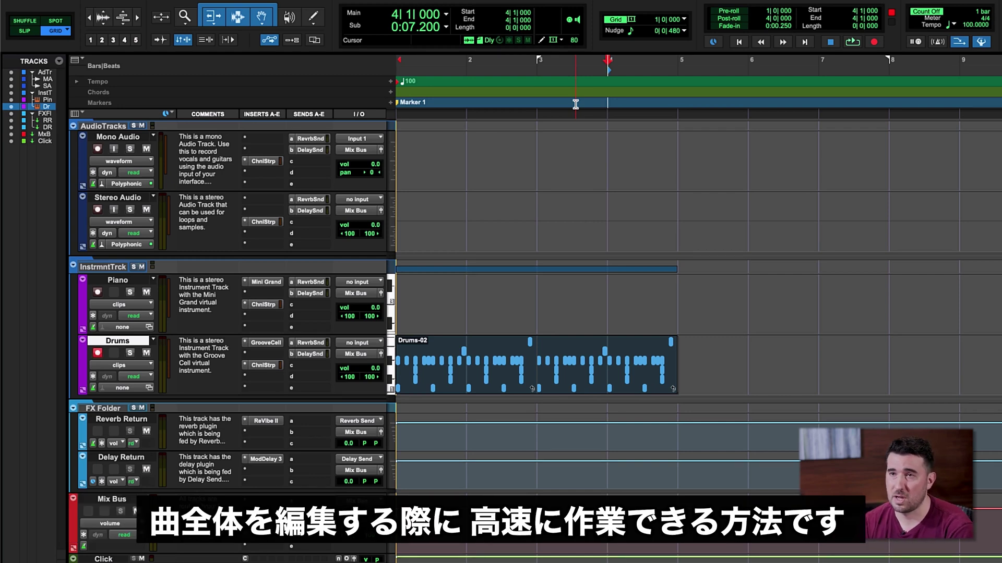
click(649, 380)
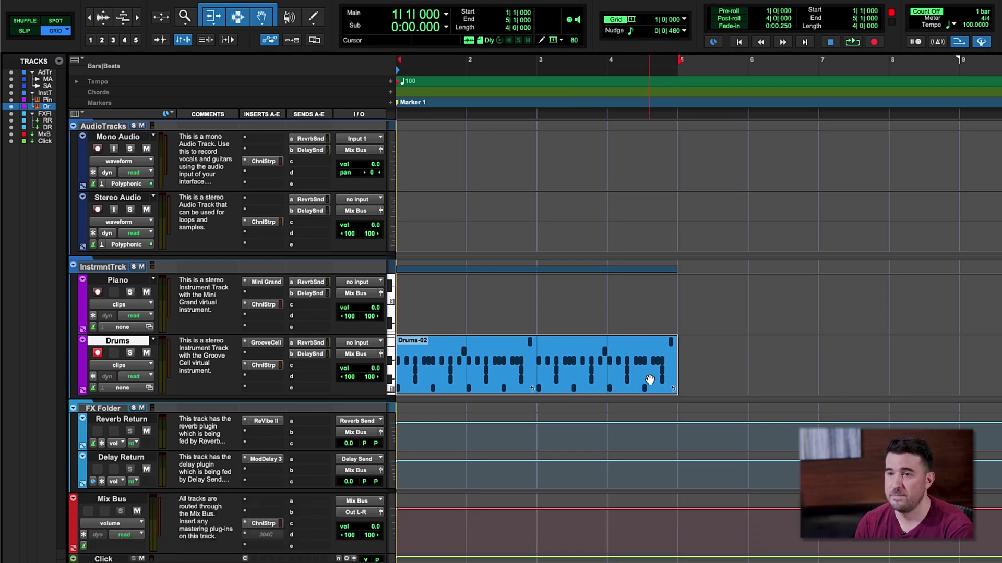
Step: Start playback of the looped Drums-02 clip from bar 1
key(space)
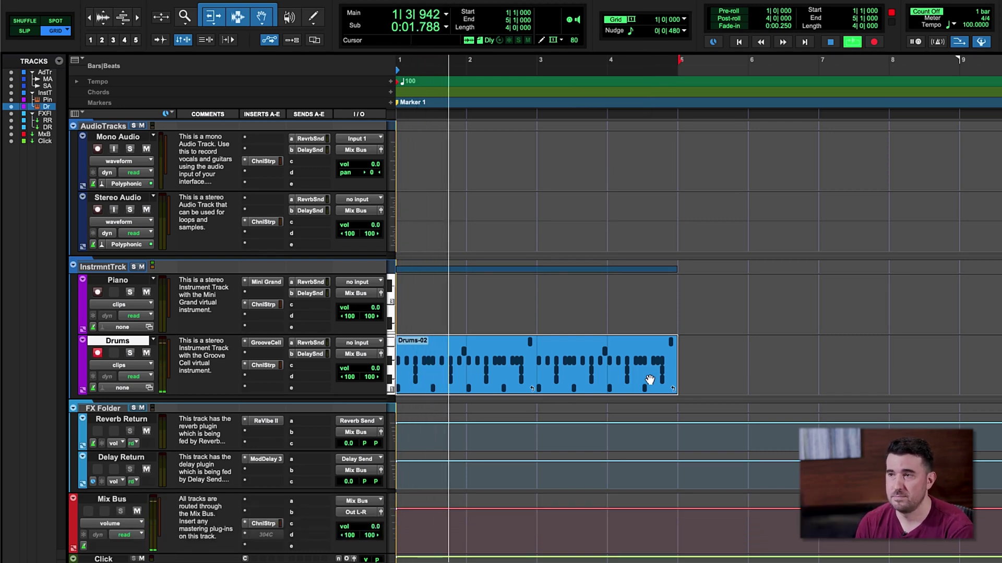